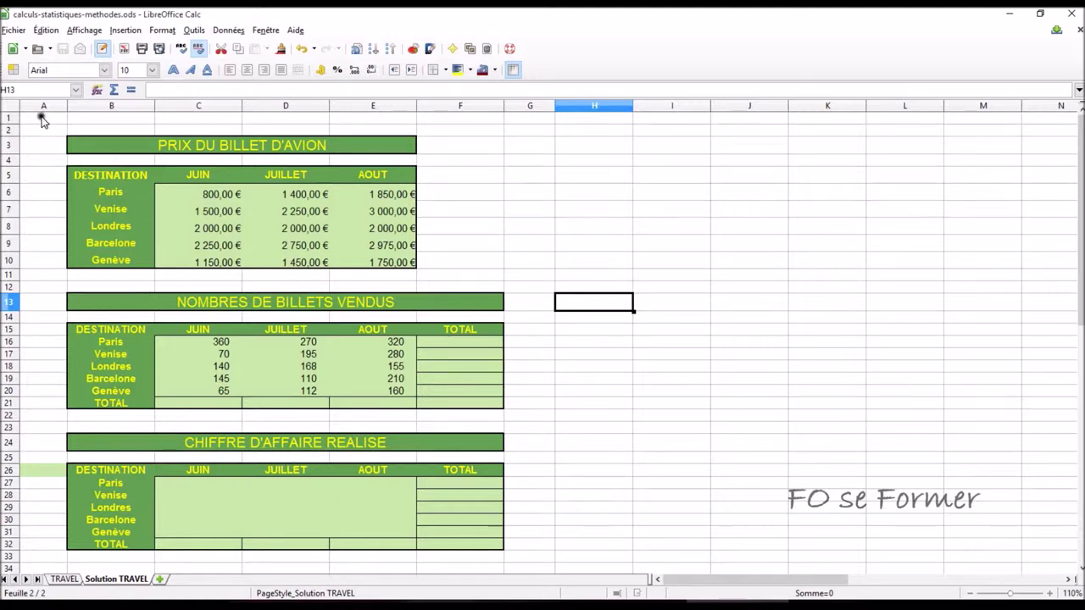
Check the LibreOffice version in the About information box, then close it
{"action": "left_click", "coordinate": [295, 31]}
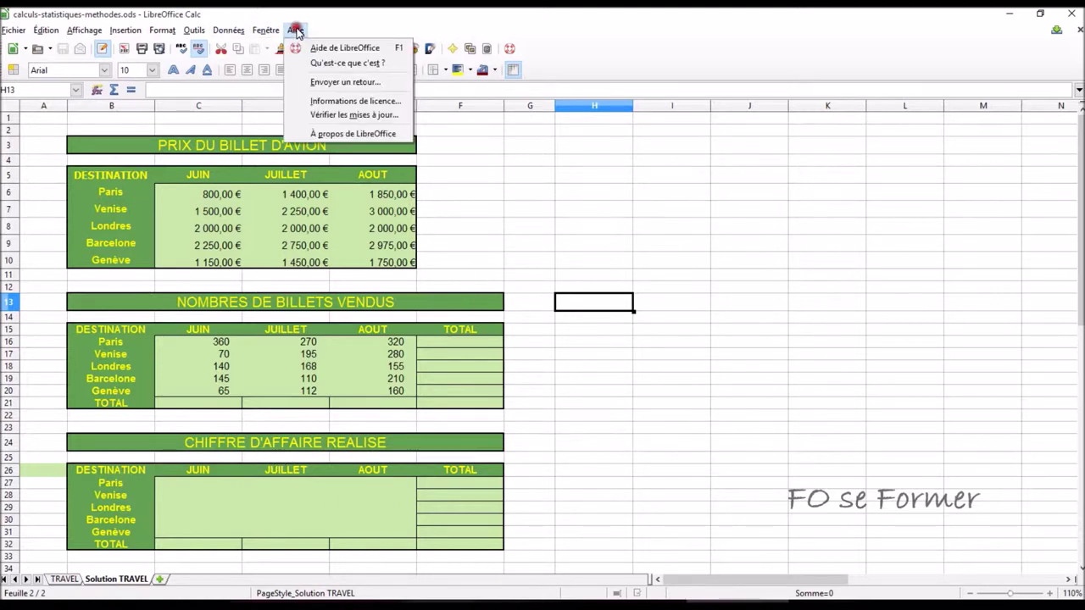
{"action": "left_click", "coordinate": [321, 133]}
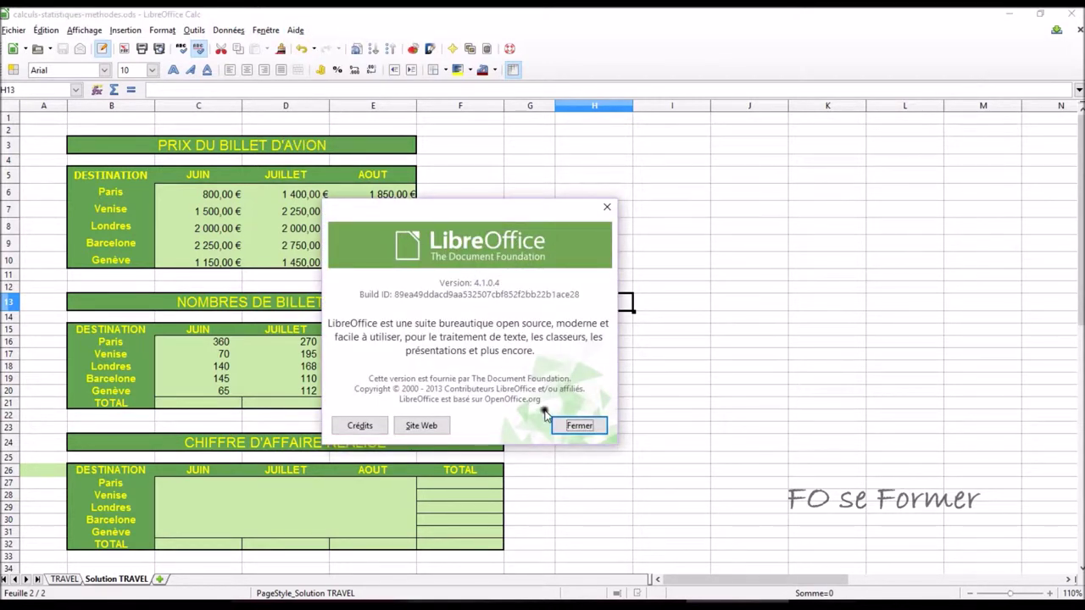
{"action": "left_click", "coordinate": [577, 426]}
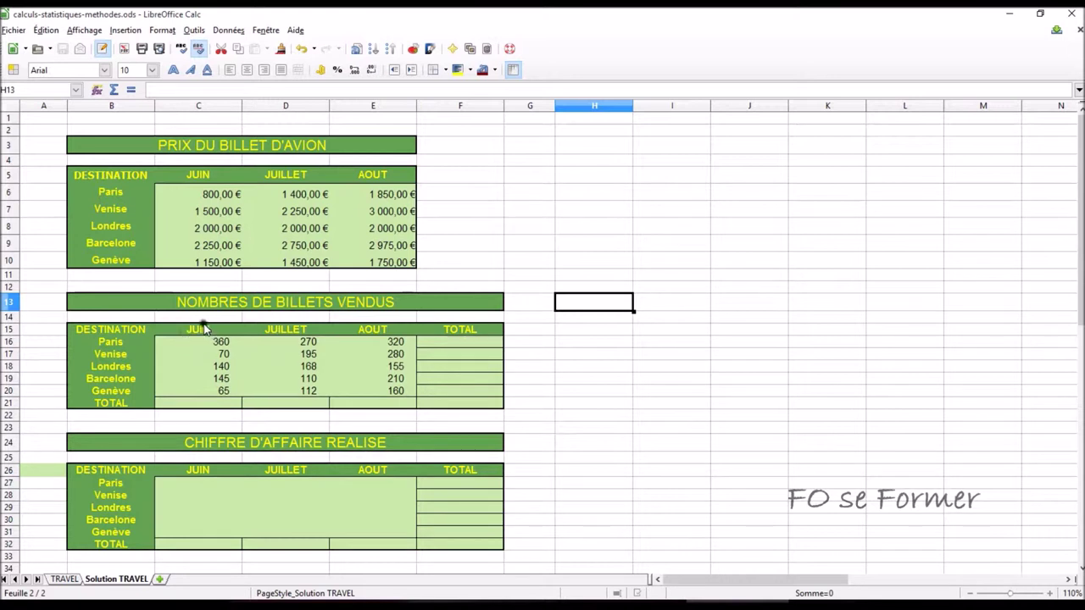
Point out the JUIN, JUILLET and AOUT total cells and the Paris and Genève row totals
{"action": "left_click", "coordinate": [203, 401]}
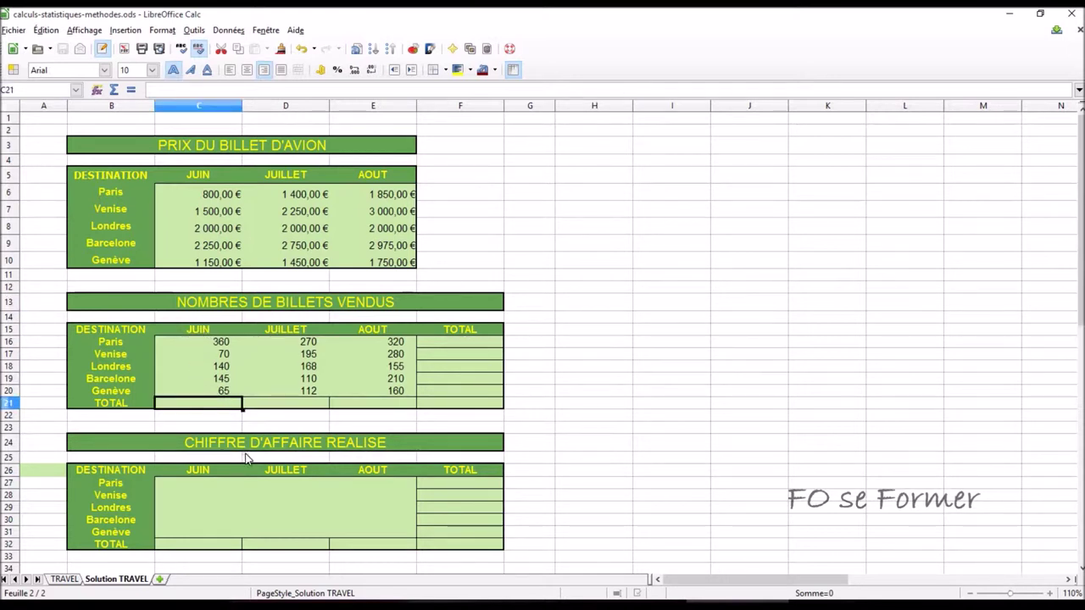
{"action": "left_click", "coordinate": [286, 404]}
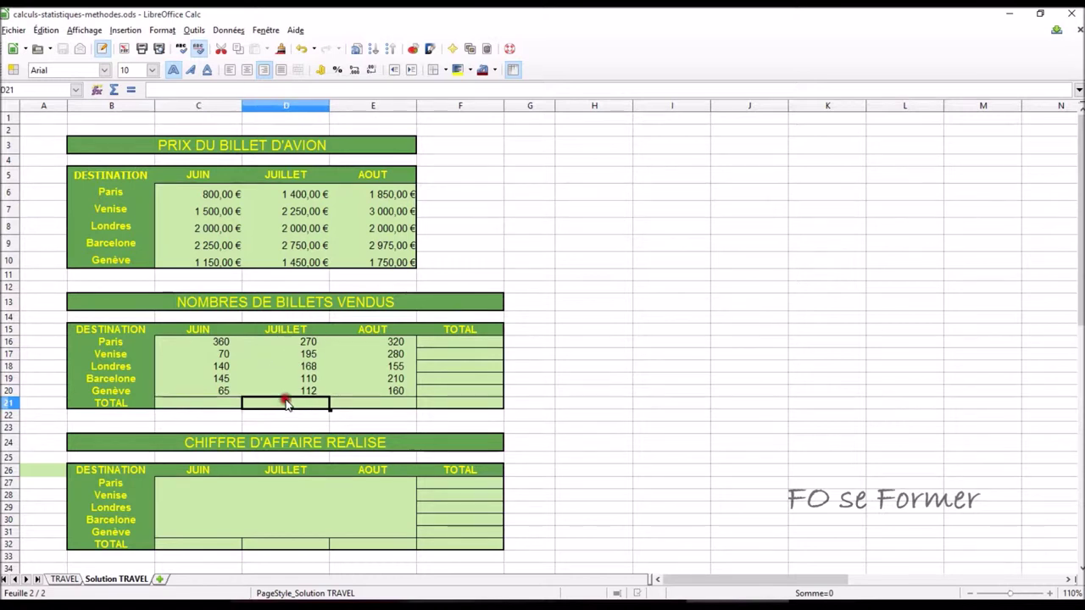
{"action": "left_click", "coordinate": [386, 403]}
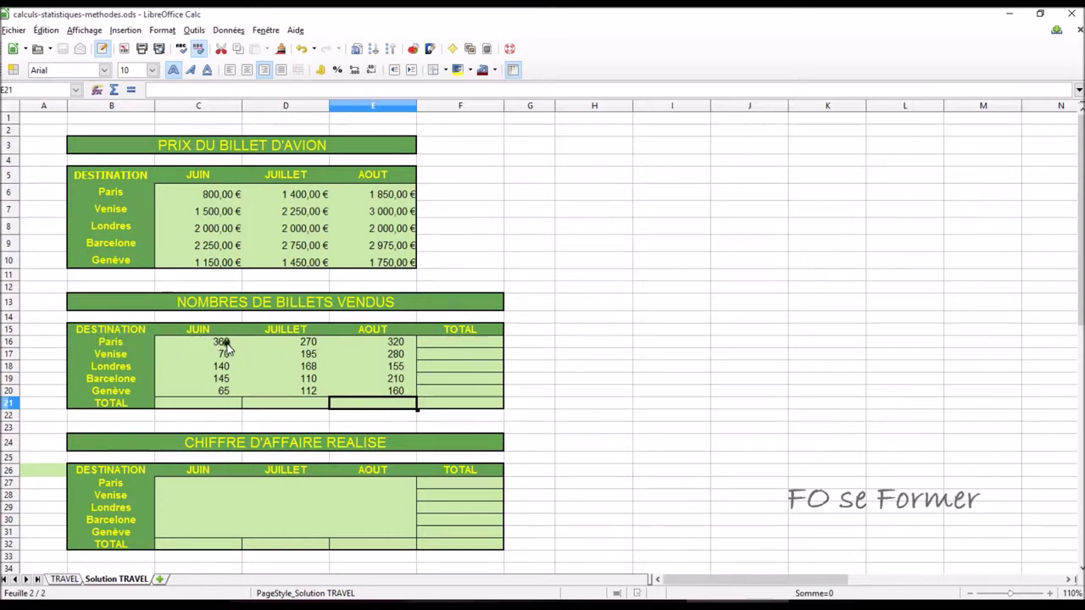
{"action": "left_click", "coordinate": [468, 343]}
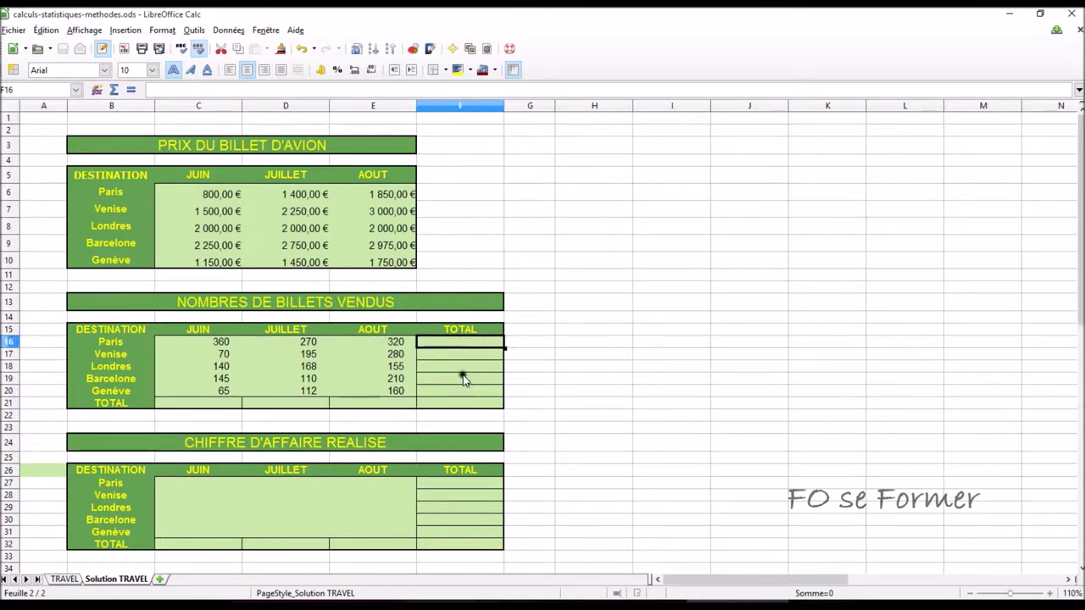
{"action": "left_click", "coordinate": [461, 390]}
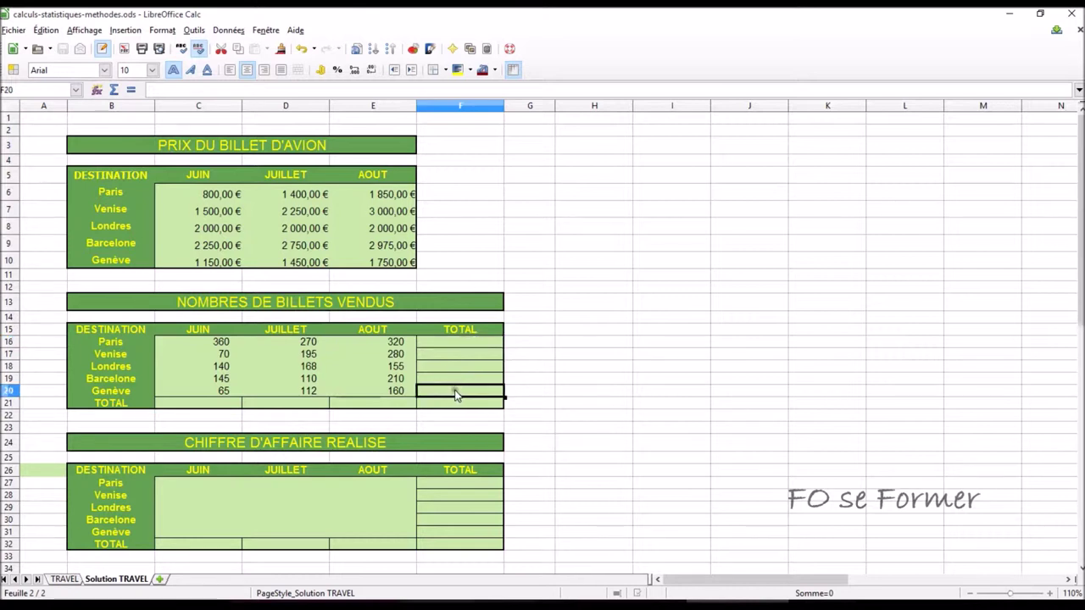
Enter the hard-coded JUIN total =360+70+140+154+65 in C21
{"action": "left_click", "coordinate": [221, 403]}
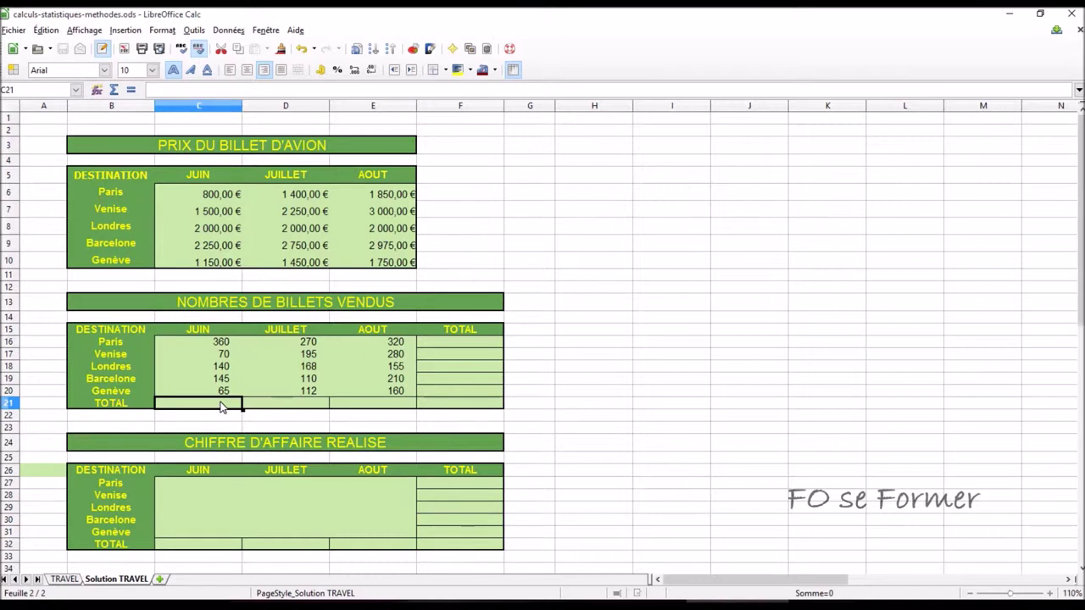
{"action": "type", "text": "=360"}
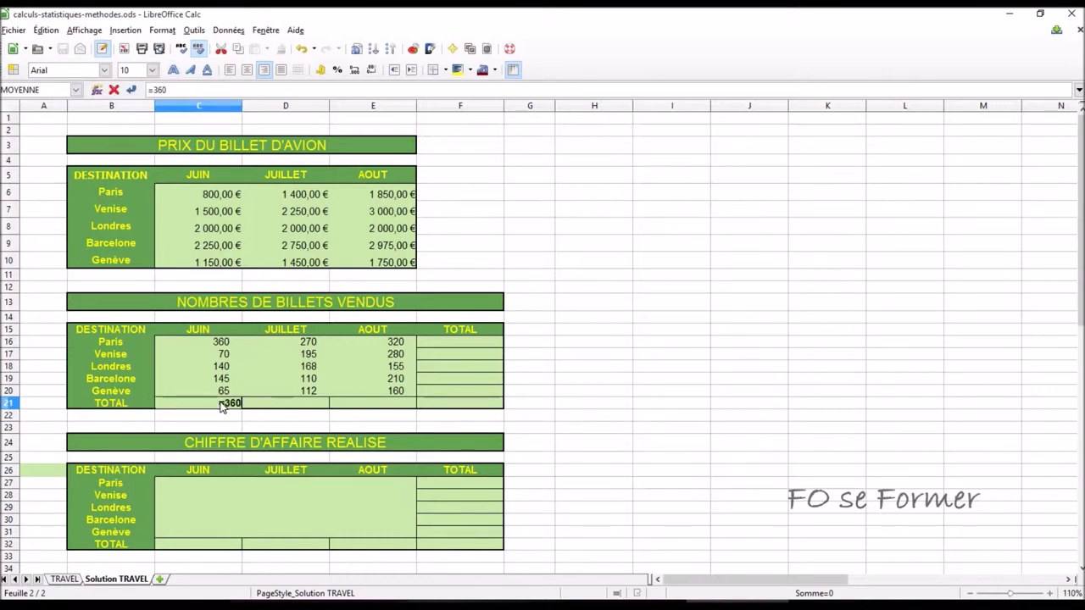
{"action": "type", "text": "+70+140+154"}
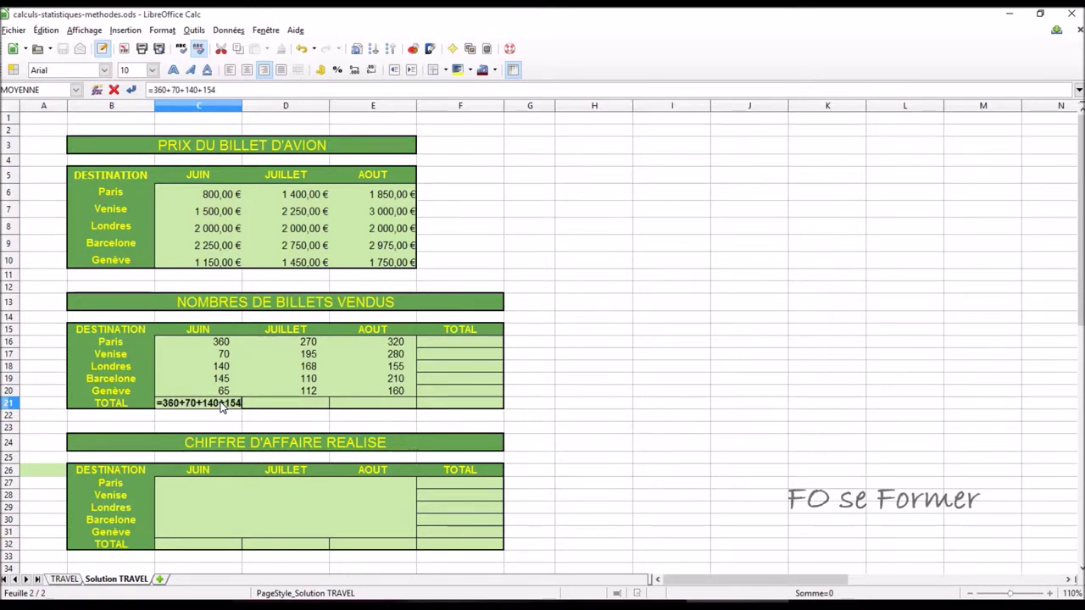
{"action": "type", "text": "+65"}
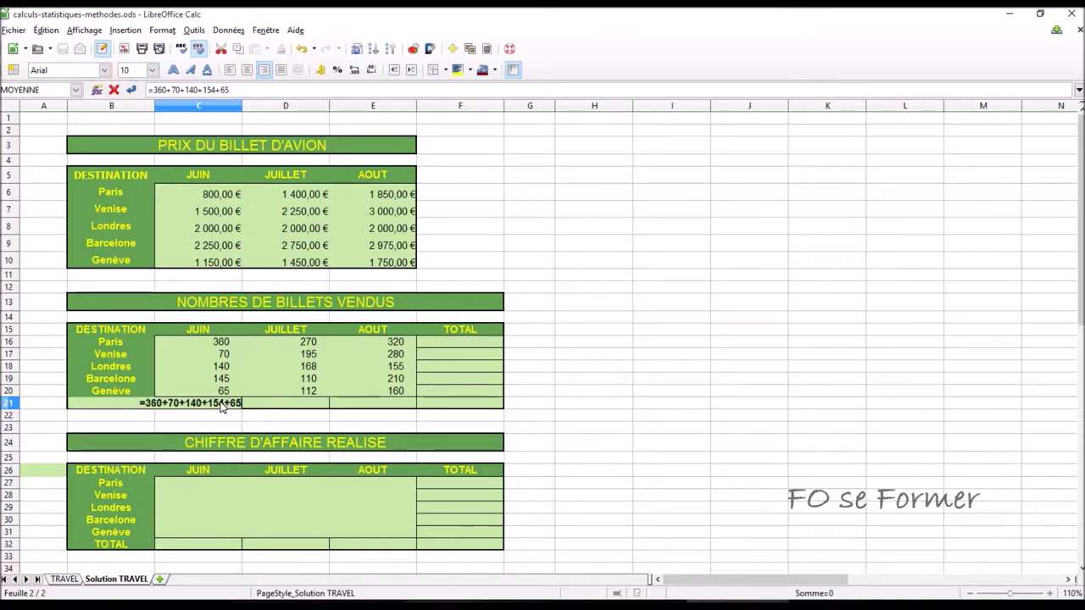
{"action": "key", "text": "Return"}
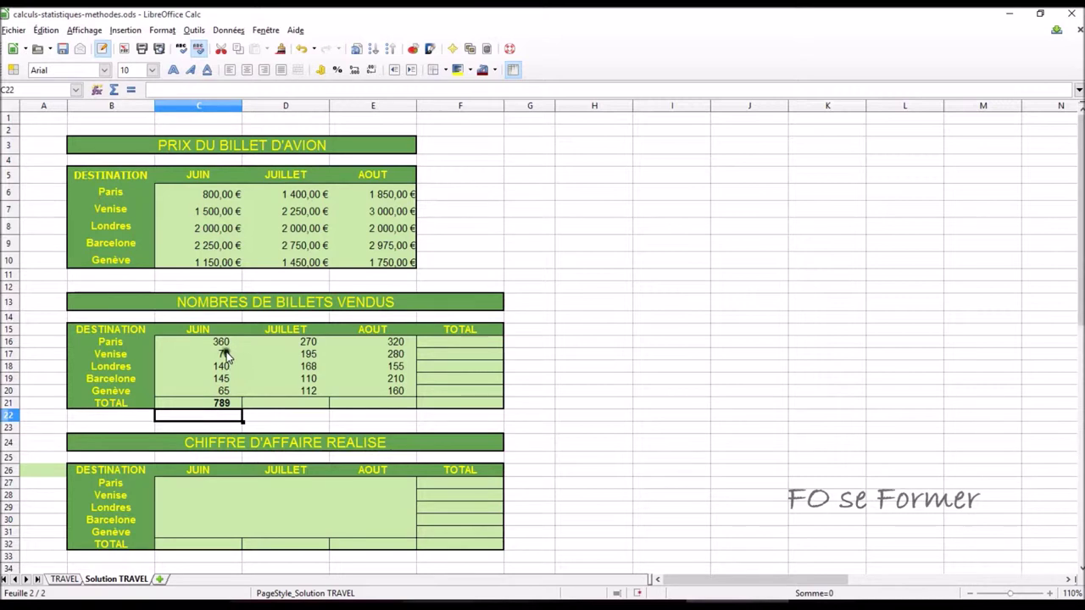
Change Venise's June count to 170 and back to 70, showing the static total doesn't update, then clear C21
{"action": "left_click", "coordinate": [226, 356]}
{"action": "type", "text": "170"}
{"action": "key", "text": "Return"}
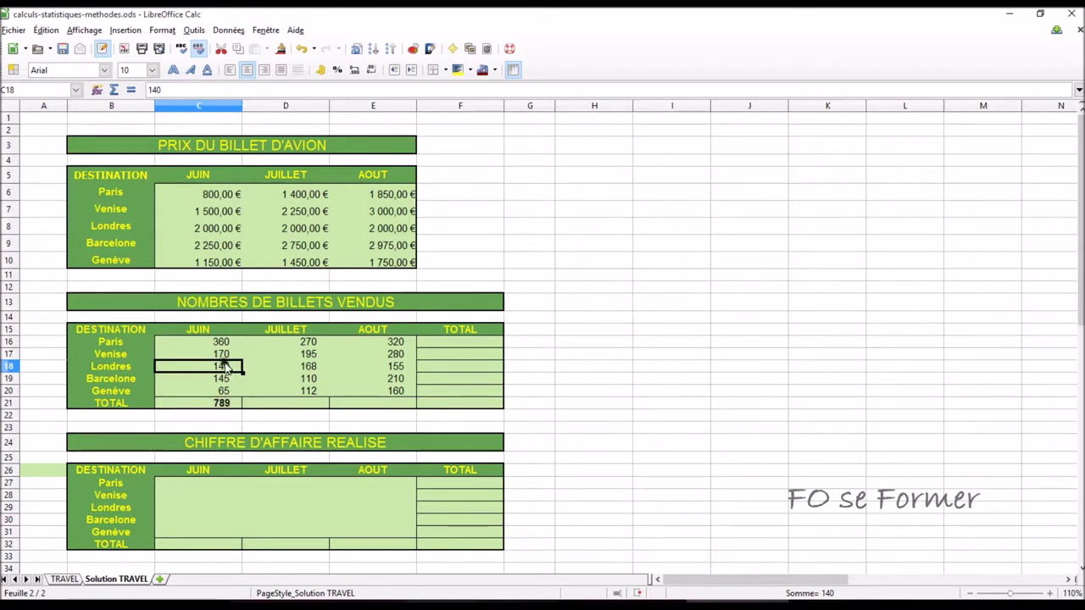
{"action": "left_click", "coordinate": [224, 358]}
{"action": "type", "text": "70"}
{"action": "key", "text": "Return"}
{"action": "left_click", "coordinate": [217, 404]}
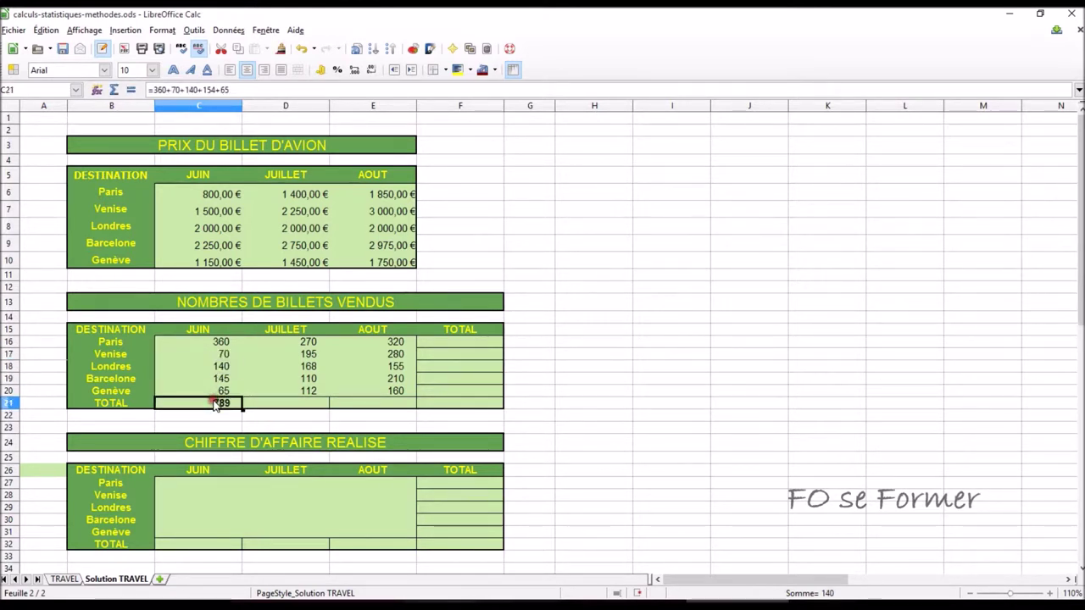
{"action": "key", "text": "Delete"}
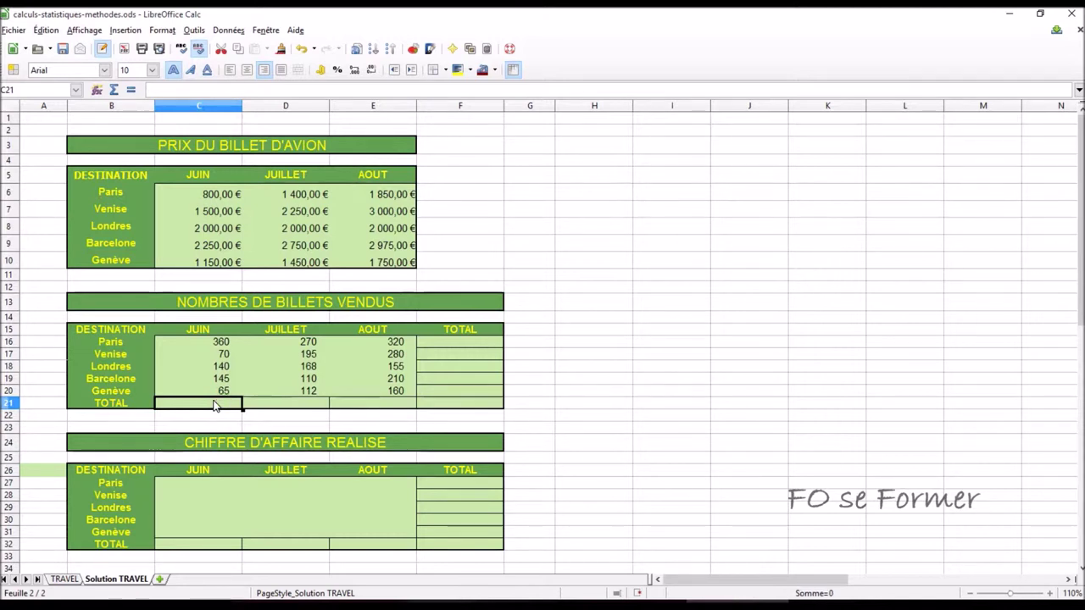
Enter =C16+C17+C18+C19+C20 in C21, giving a JUIN total of 780
{"action": "type", "text": "="}
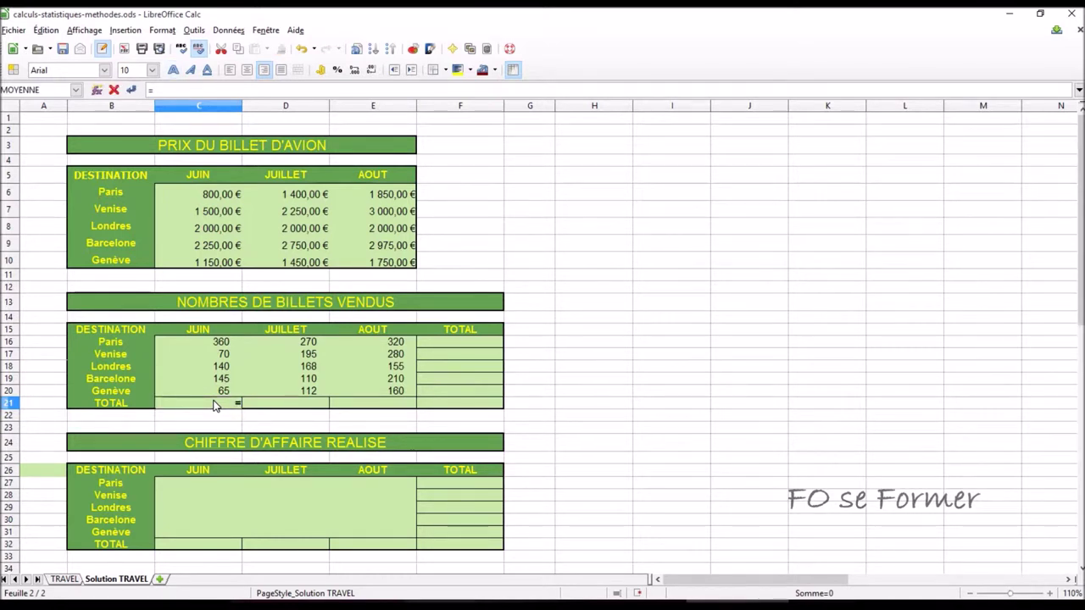
{"action": "left_click", "coordinate": [222, 341]}
{"action": "type", "text": "+"}
{"action": "left_click", "coordinate": [223, 354]}
{"action": "type", "text": "+"}
{"action": "left_click", "coordinate": [222, 366]}
{"action": "type", "text": "+"}
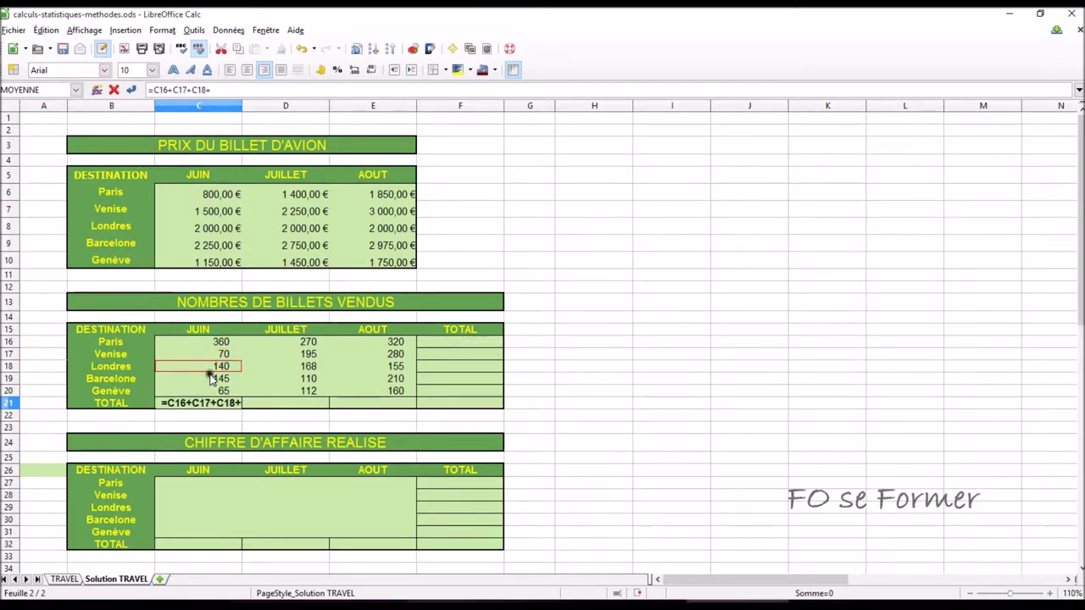
{"action": "left_click", "coordinate": [212, 379]}
{"action": "type", "text": "+"}
{"action": "left_click", "coordinate": [208, 389]}
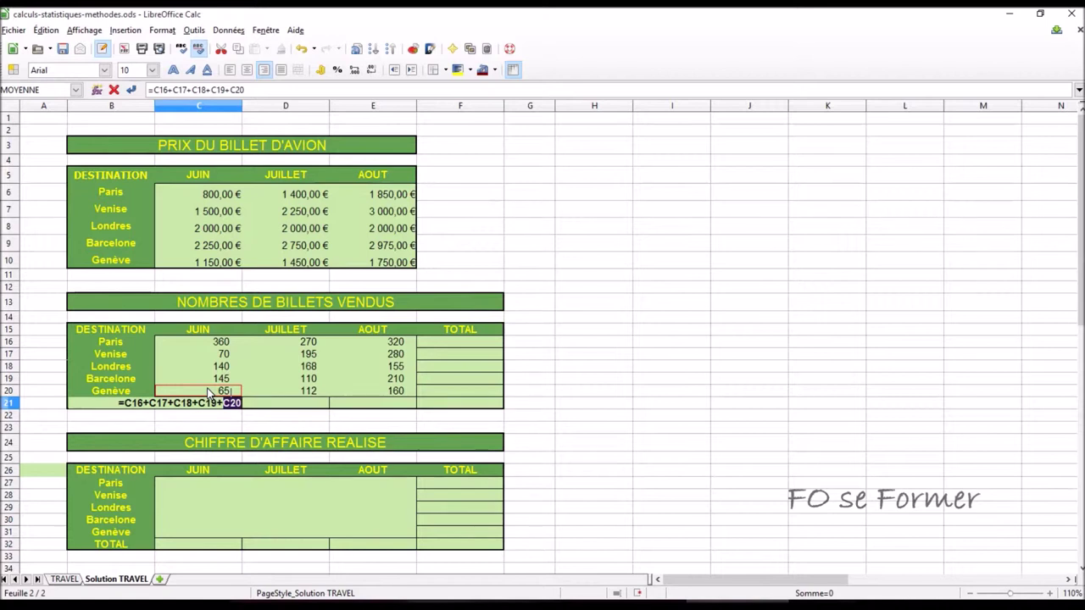
{"action": "key", "text": "Return"}
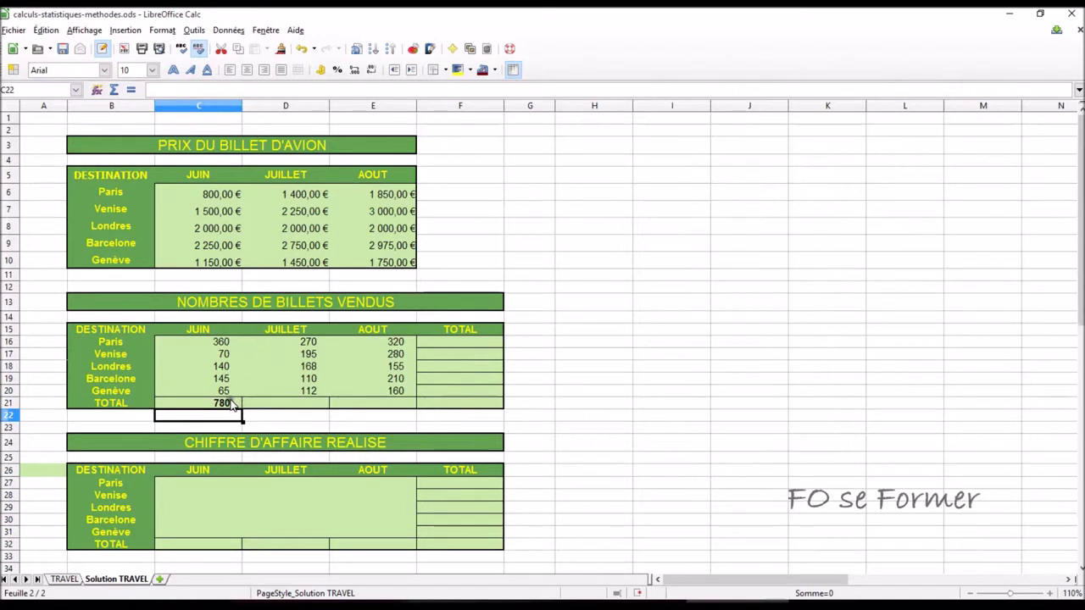
{"action": "left_click", "coordinate": [229, 354]}
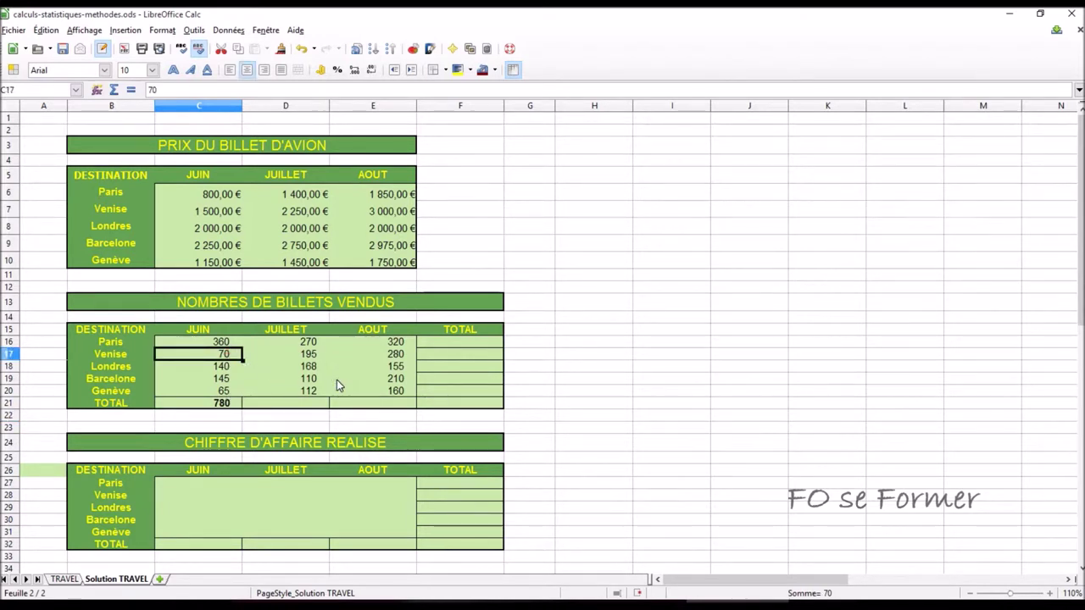
Set Venise's June count to 170 (total 880), undo both edits, and begin =SOMME(C16:C20) in C21
{"action": "type", "text": "170"}
{"action": "key", "text": "Return"}
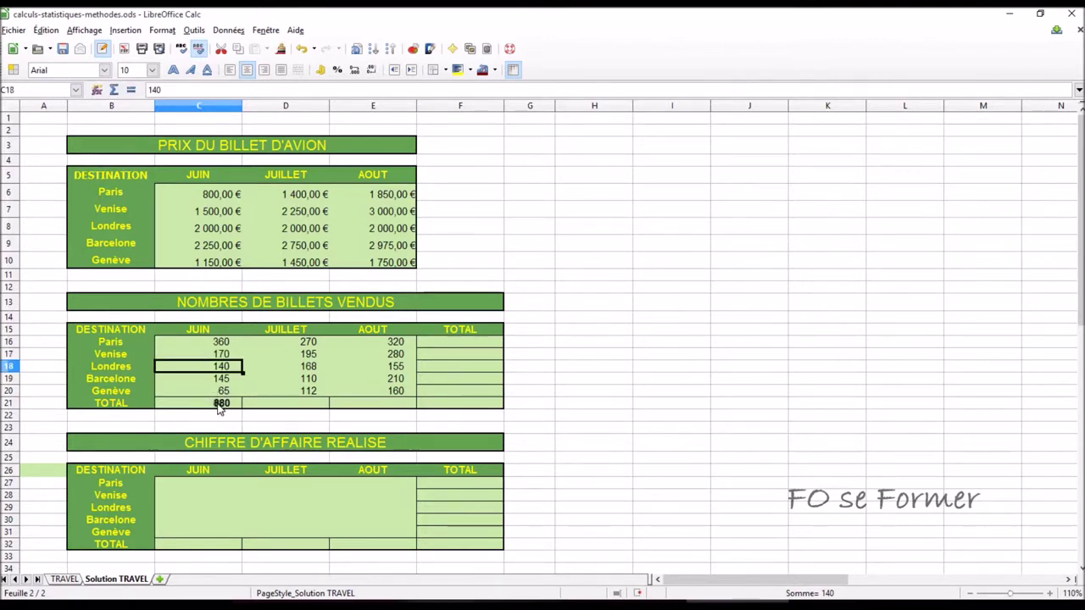
{"action": "key", "text": "ctrl+z"}
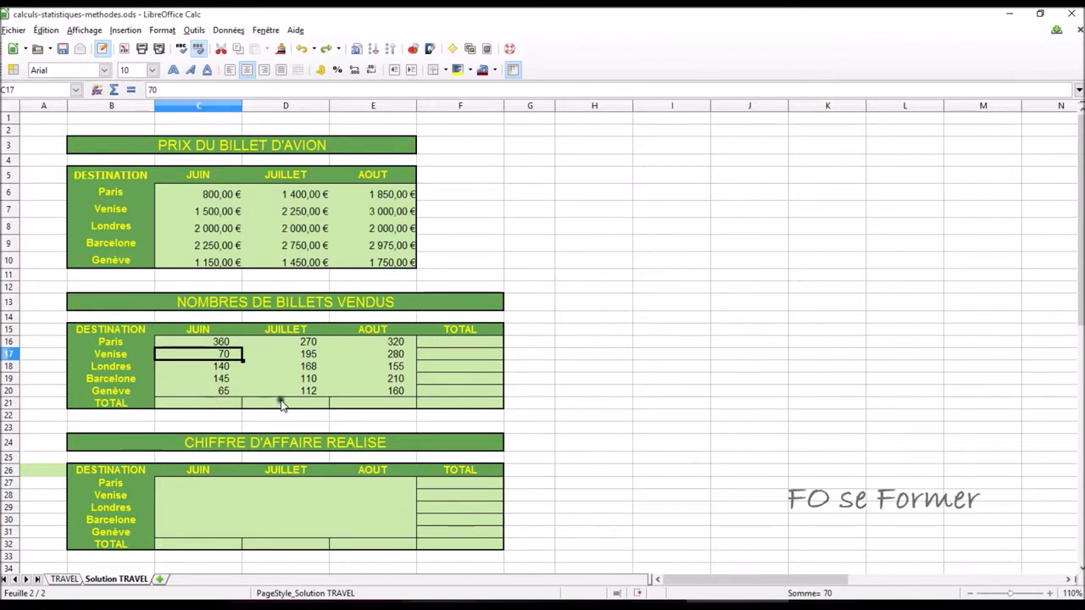
{"action": "key", "text": "ctrl+z"}
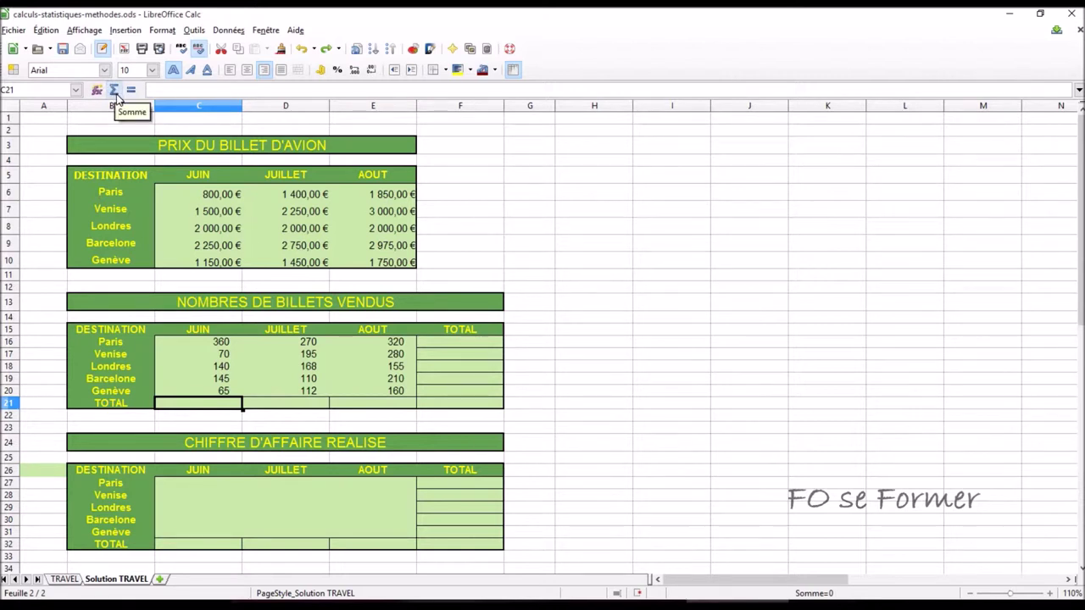
{"action": "left_click", "coordinate": [114, 91]}
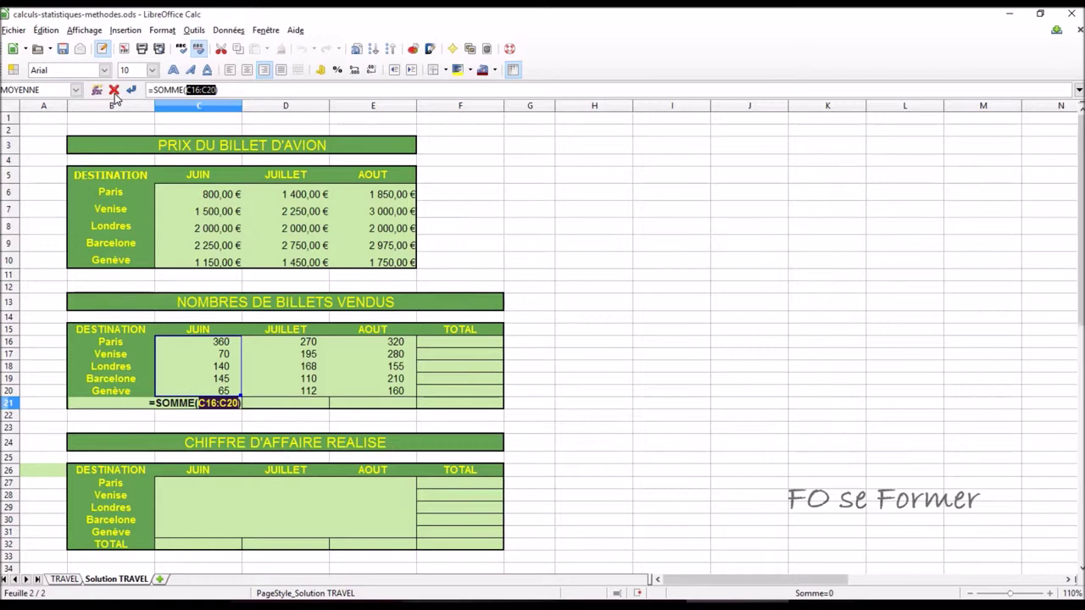
Confirm the JUIN AutoSum of 780 and add the JUILLET (855) and AOUT (1 125) totals
{"action": "key", "text": "Return"}
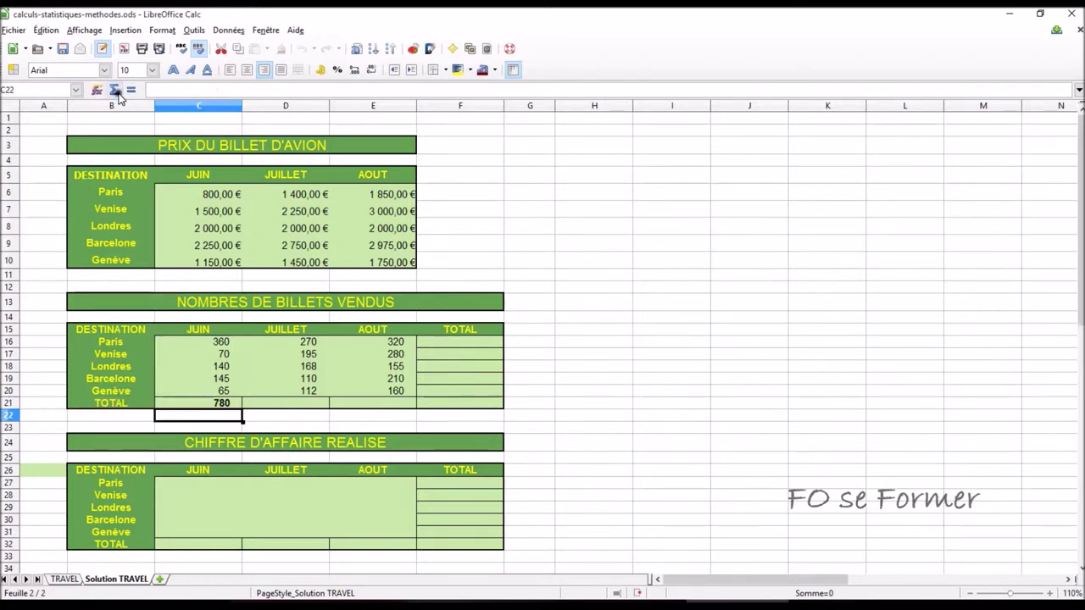
{"action": "left_click", "coordinate": [310, 406]}
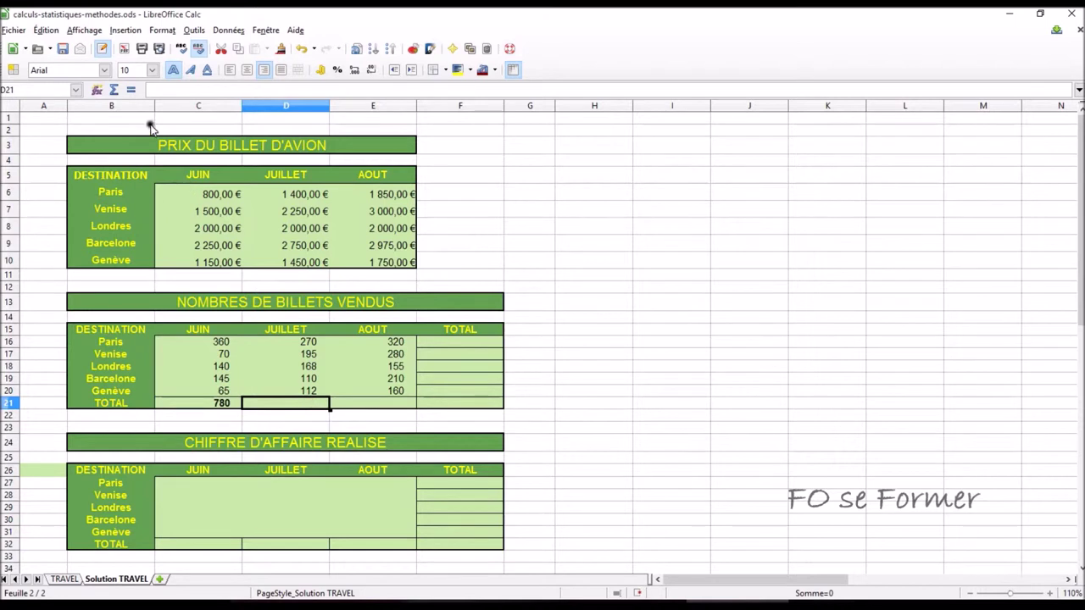
{"action": "left_click", "coordinate": [115, 90]}
{"action": "key", "text": "Return"}
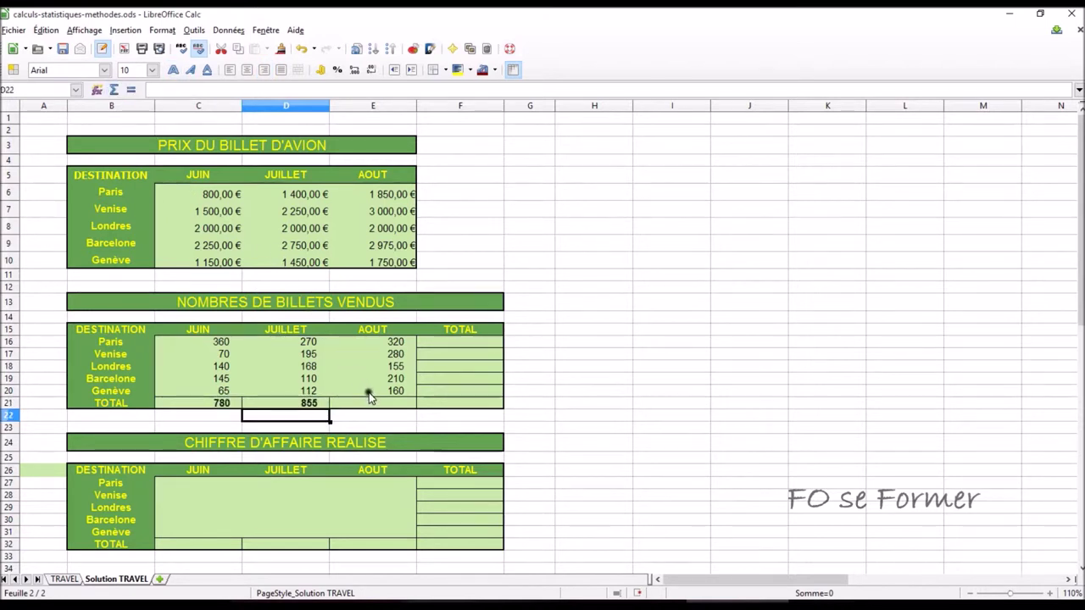
{"action": "left_click", "coordinate": [370, 402]}
{"action": "left_click", "coordinate": [115, 91]}
{"action": "key", "text": "Return"}
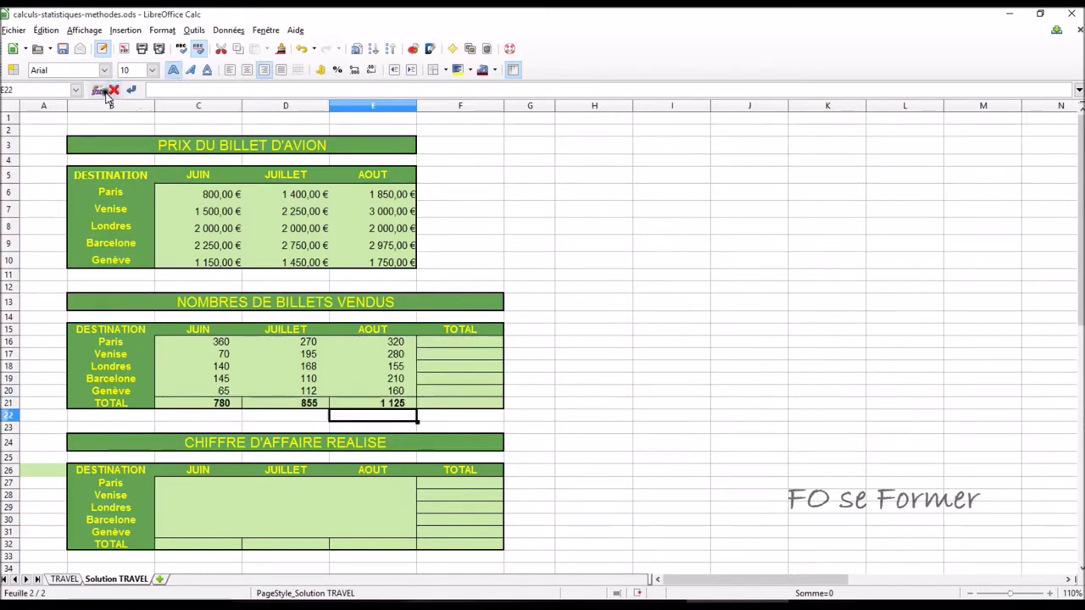
AutoSum the Paris to Genève row totals and the 2 760 grand total, then undo them
{"action": "left_click", "coordinate": [439, 343]}
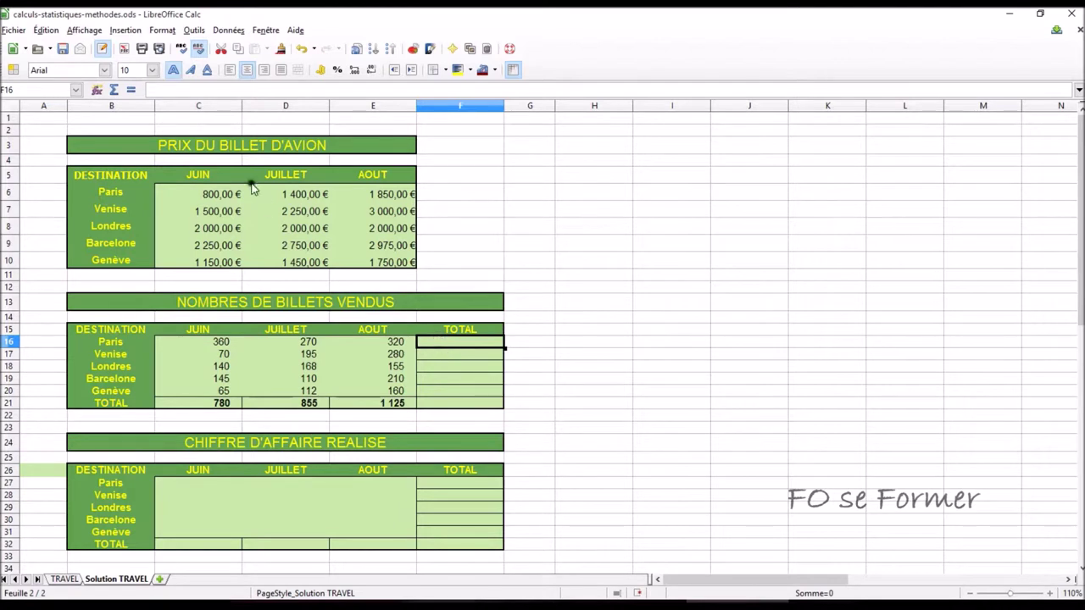
{"action": "left_click", "coordinate": [114, 91]}
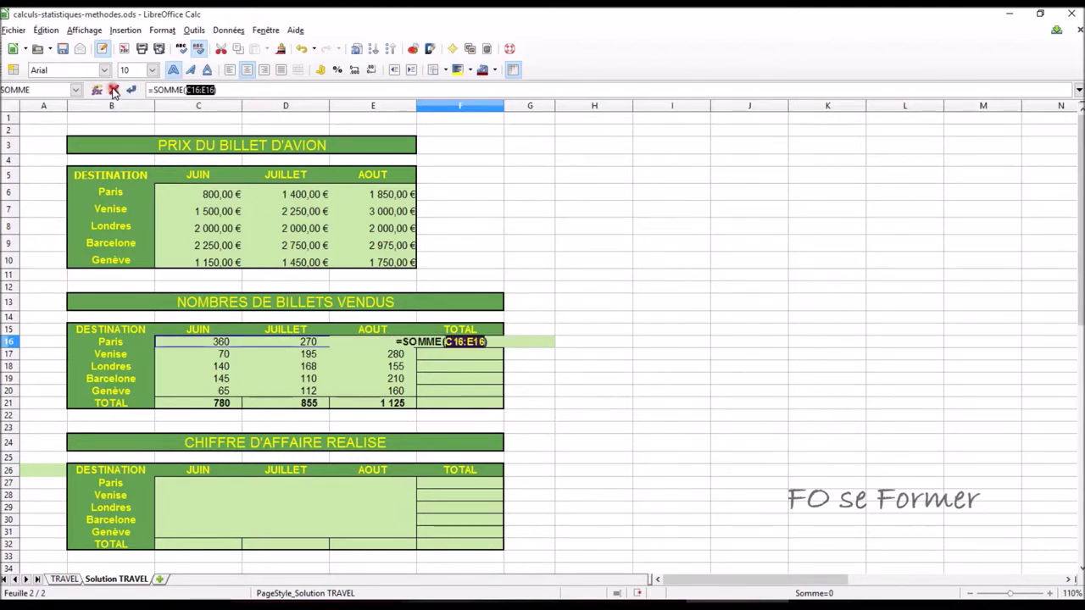
{"action": "key", "text": "Return"}
{"action": "left_click", "coordinate": [115, 91]}
{"action": "key", "text": "Return"}
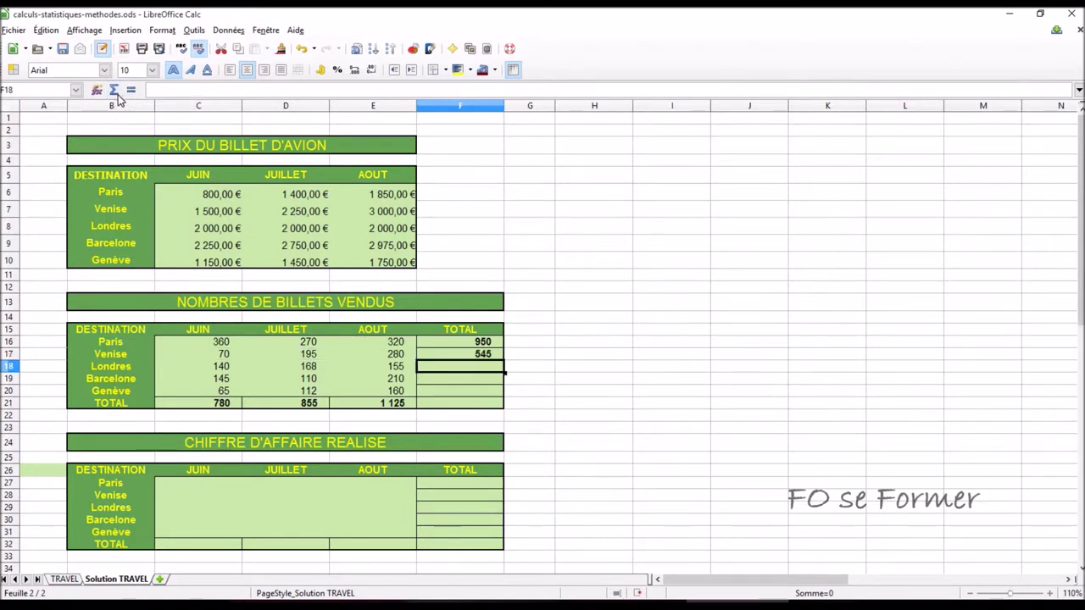
{"action": "left_click", "coordinate": [114, 90]}
{"action": "key", "text": "Return"}
{"action": "left_click", "coordinate": [115, 90]}
{"action": "key", "text": "Return"}
{"action": "left_click", "coordinate": [114, 90]}
{"action": "key", "text": "Return"}
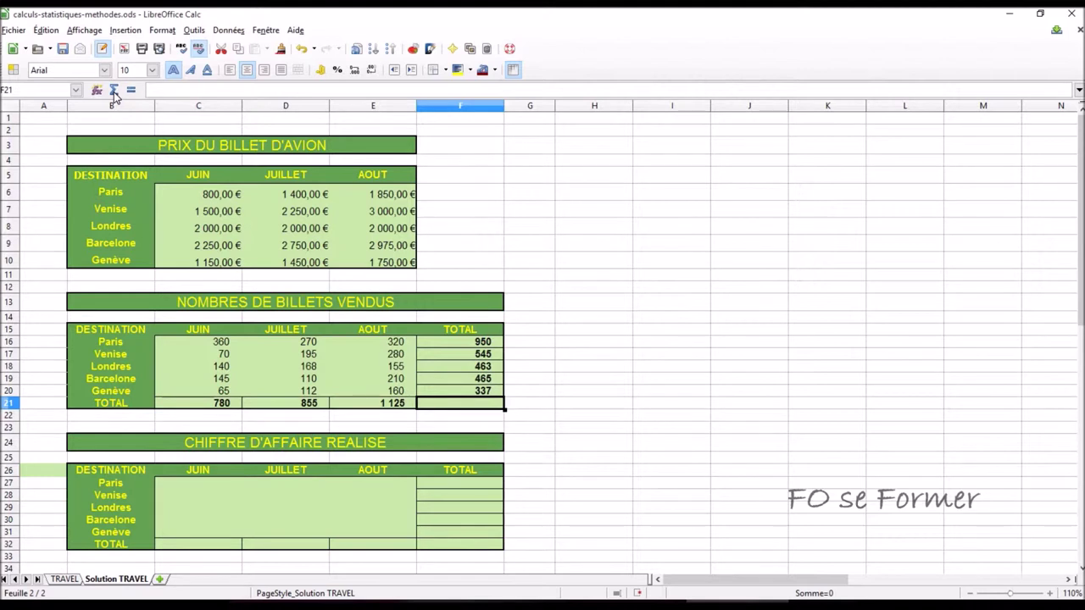
{"action": "left_click", "coordinate": [114, 91]}
{"action": "key", "text": "Return"}
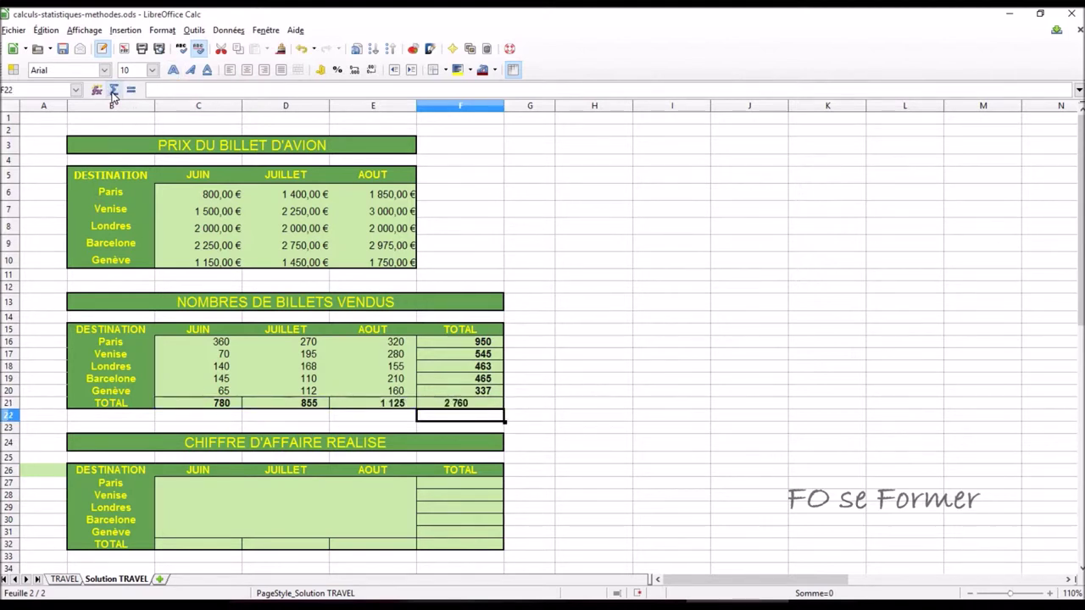
{"action": "key", "text": "ctrl+z"}
{"action": "key", "text": "ctrl+z"}
{"action": "key", "text": "ctrl+z"}
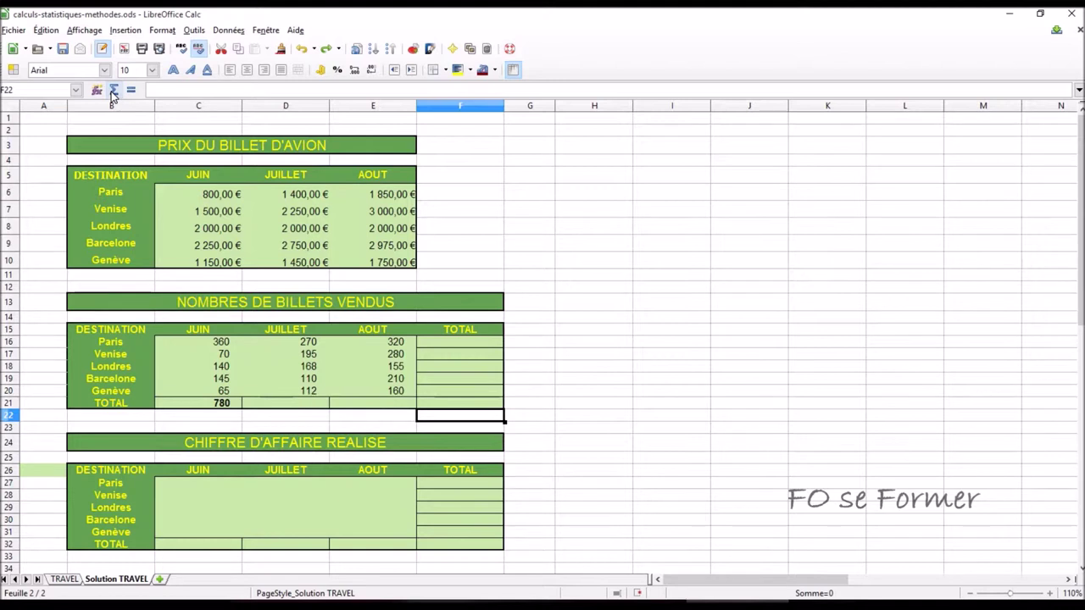
{"action": "left_click", "coordinate": [229, 402]}
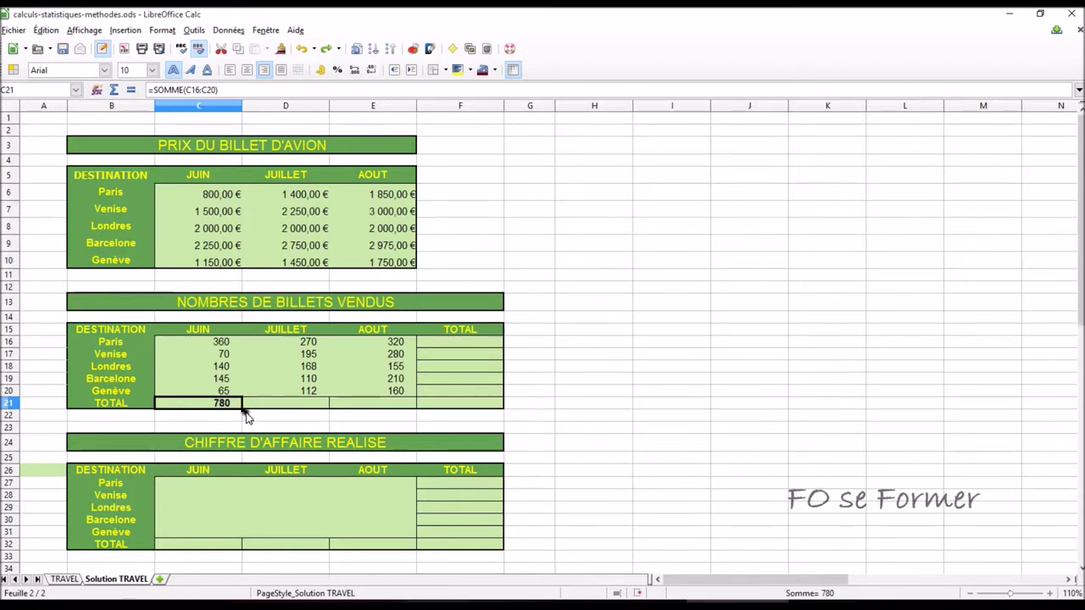
{"action": "left_click", "coordinate": [589, 330]}
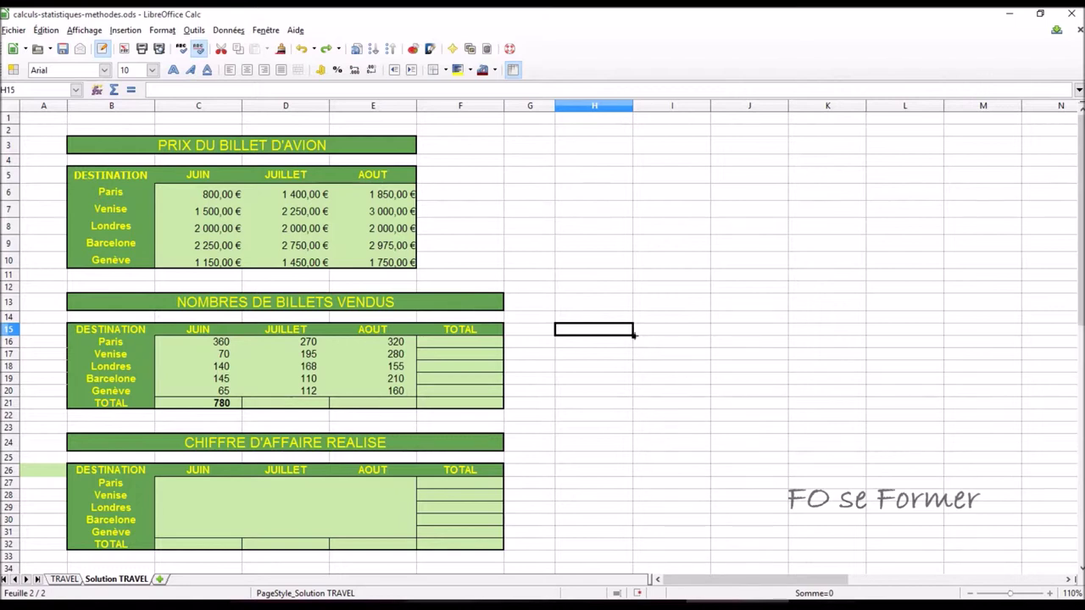
{"action": "left_click", "coordinate": [186, 404]}
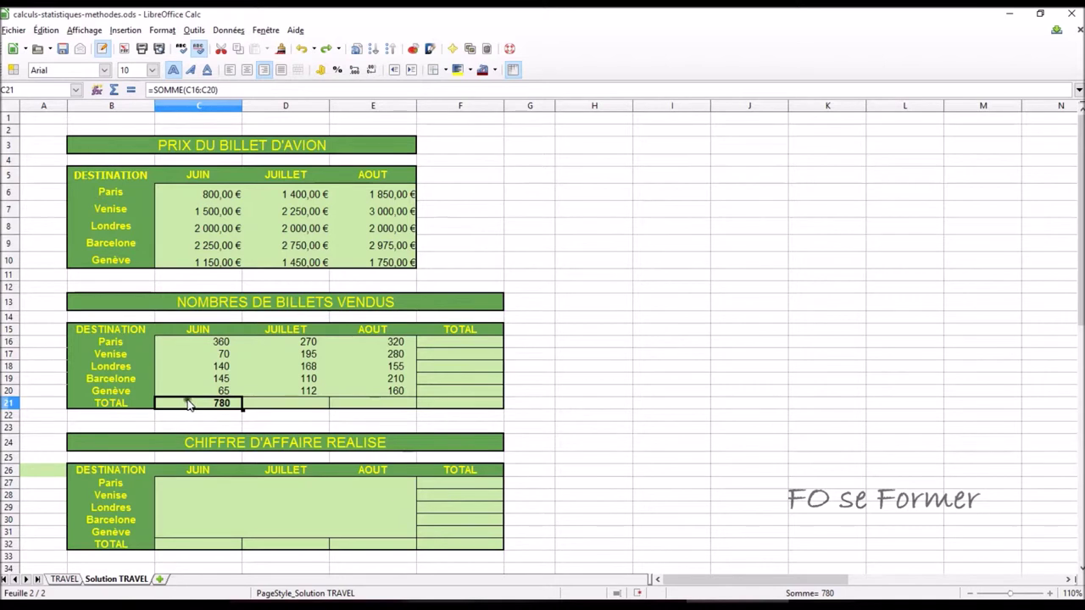
{"action": "left_click_drag", "start_coordinate": [244, 408], "coordinate": [383, 415]}
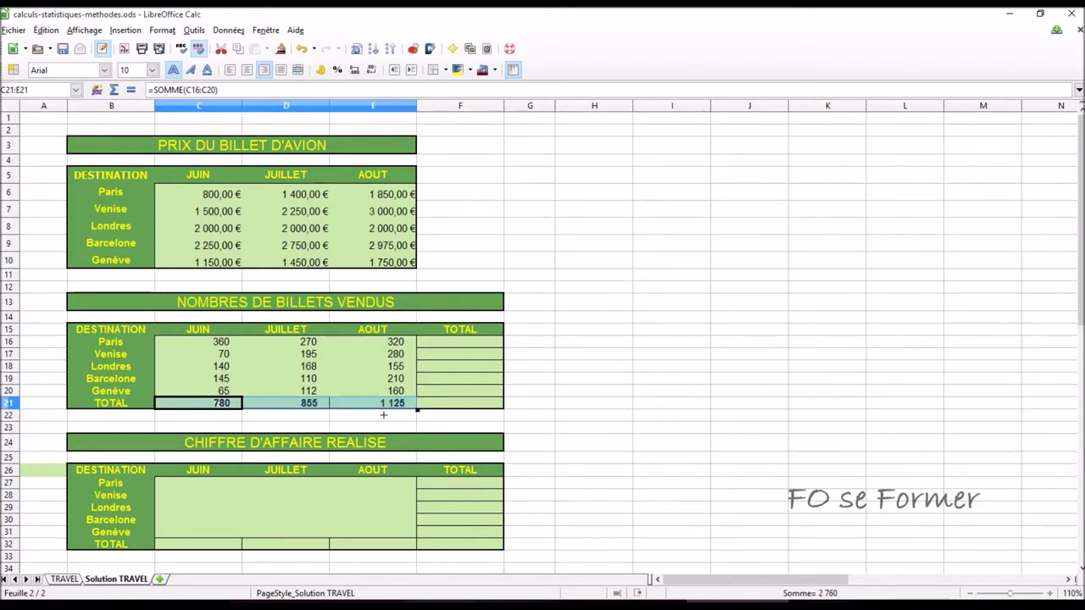
Insert the Paris row total =SOMME(C16:E16) in F16, showing 950
{"action": "left_click", "coordinate": [566, 382]}
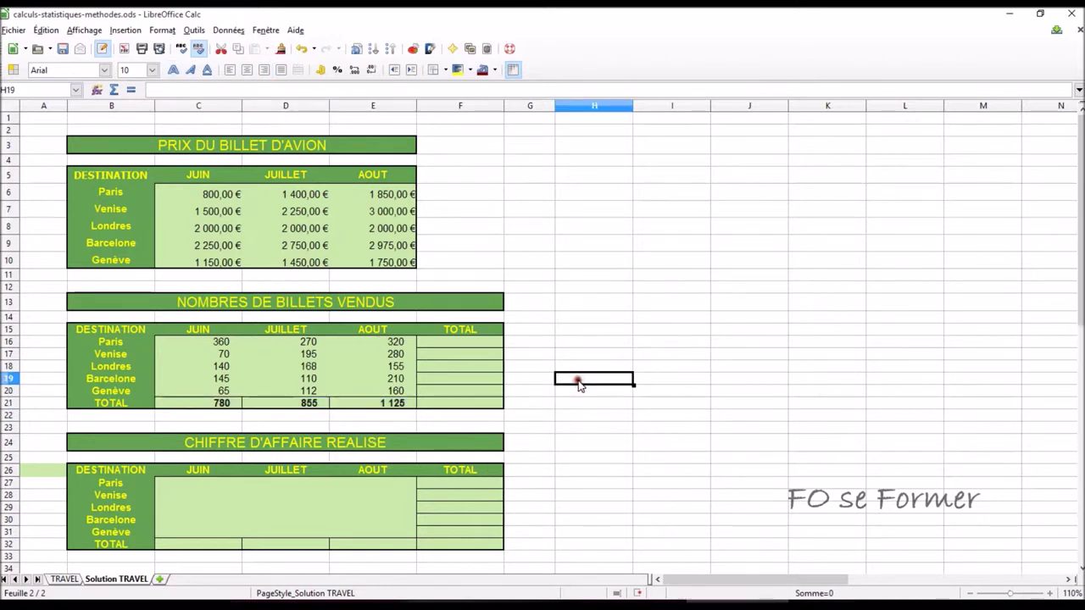
{"action": "left_click", "coordinate": [477, 342]}
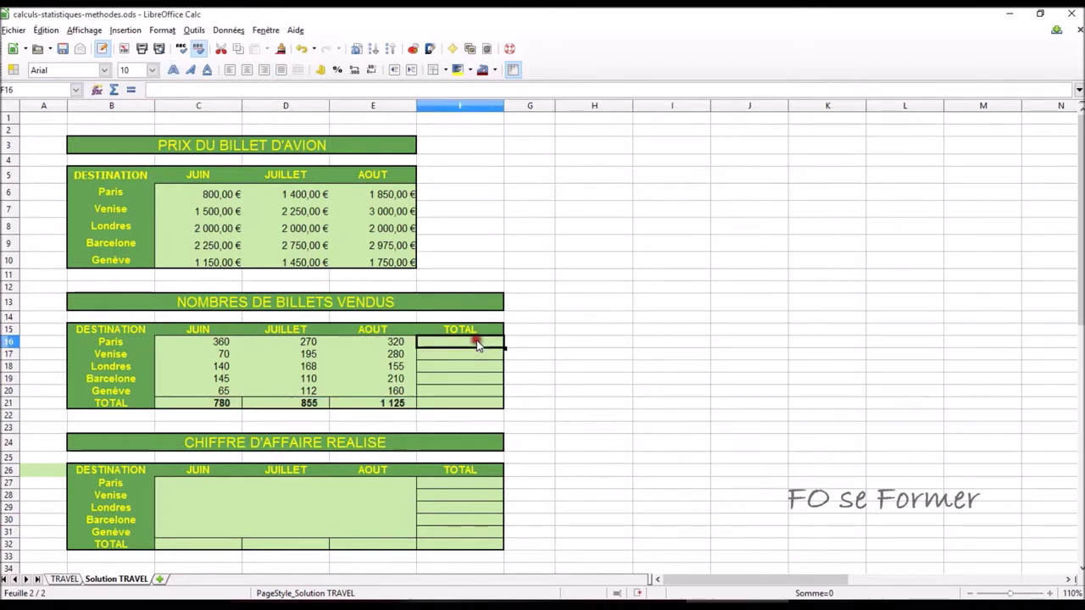
{"action": "left_click", "coordinate": [113, 90]}
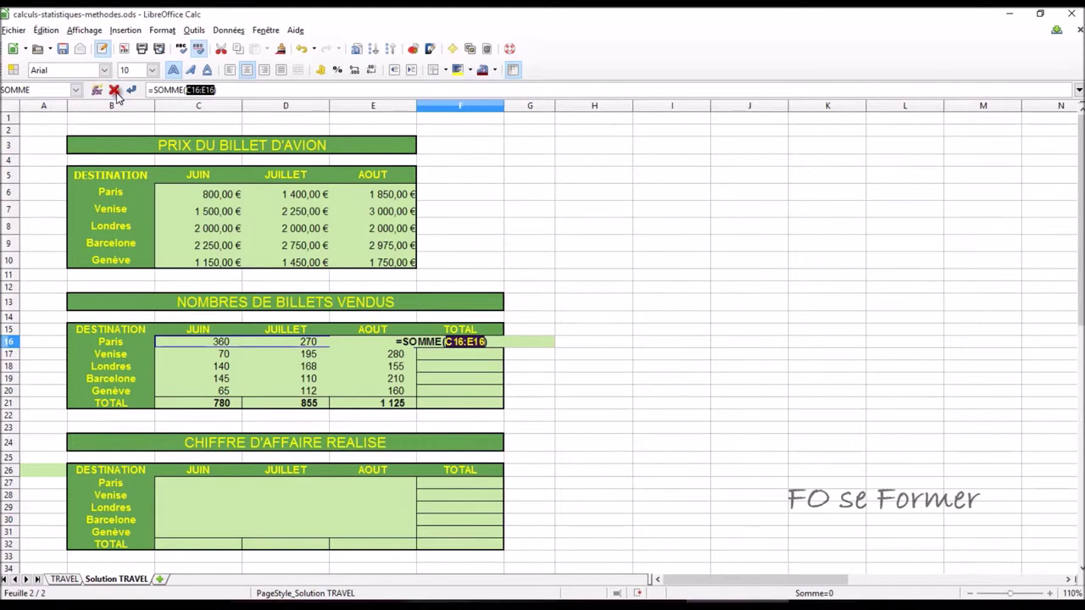
{"action": "key", "text": "ctrl+Return"}
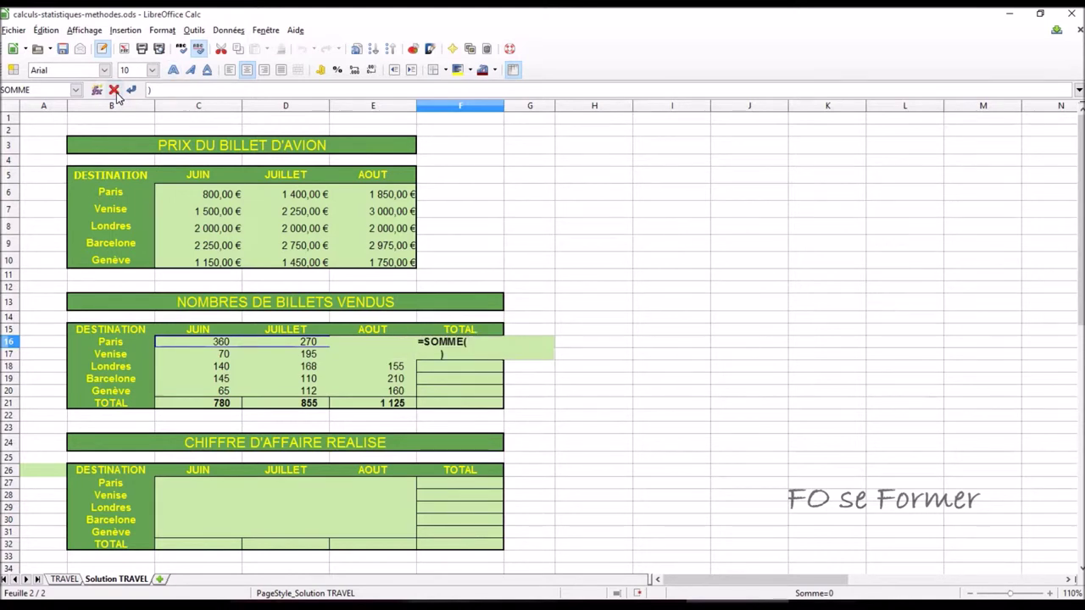
{"action": "left_click", "coordinate": [114, 91]}
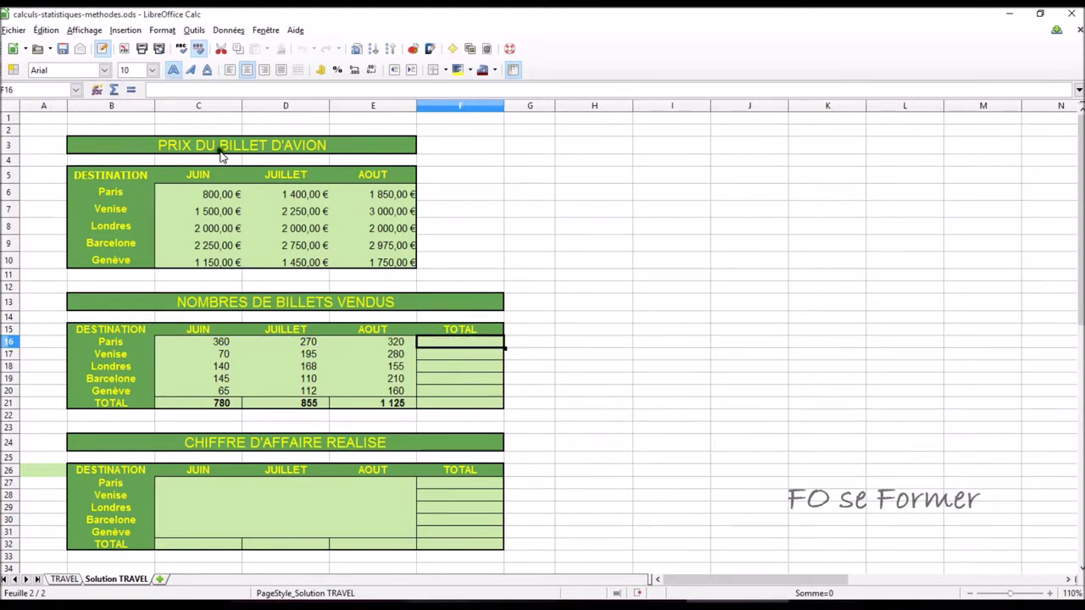
{"action": "left_click", "coordinate": [113, 90]}
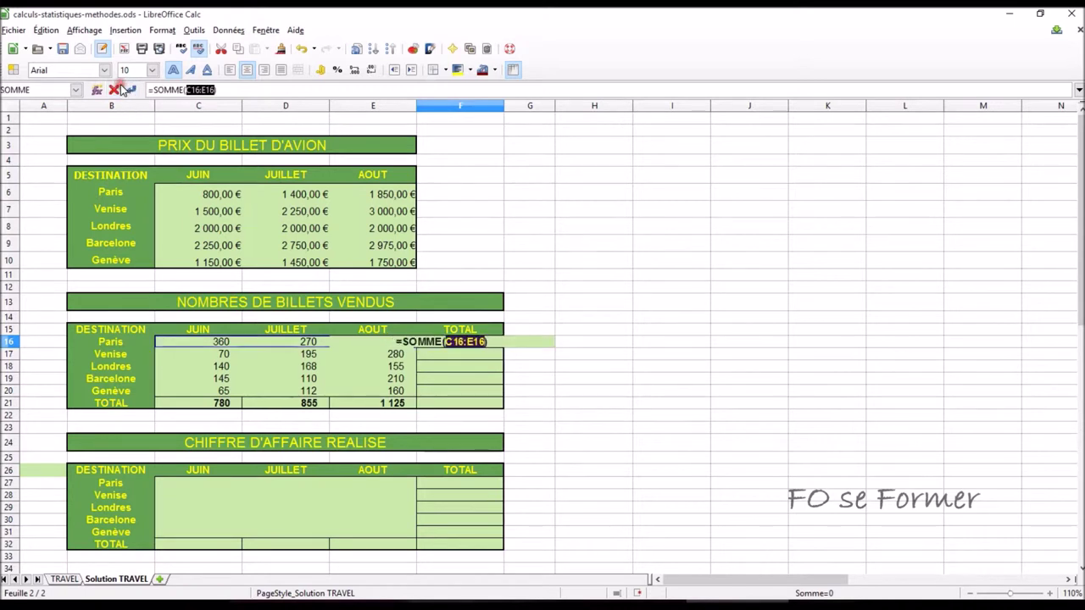
{"action": "key", "text": "Return"}
Copy the Paris total formula down to F21, then undo the copy
{"action": "left_click", "coordinate": [454, 342]}
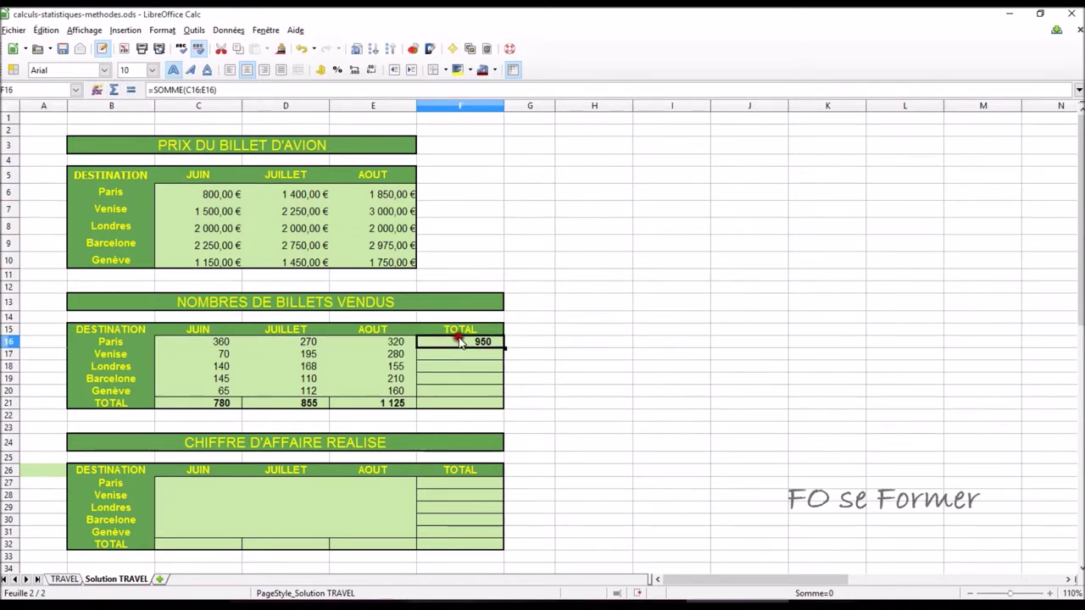
{"action": "left_click_drag", "start_coordinate": [505, 348], "coordinate": [508, 414]}
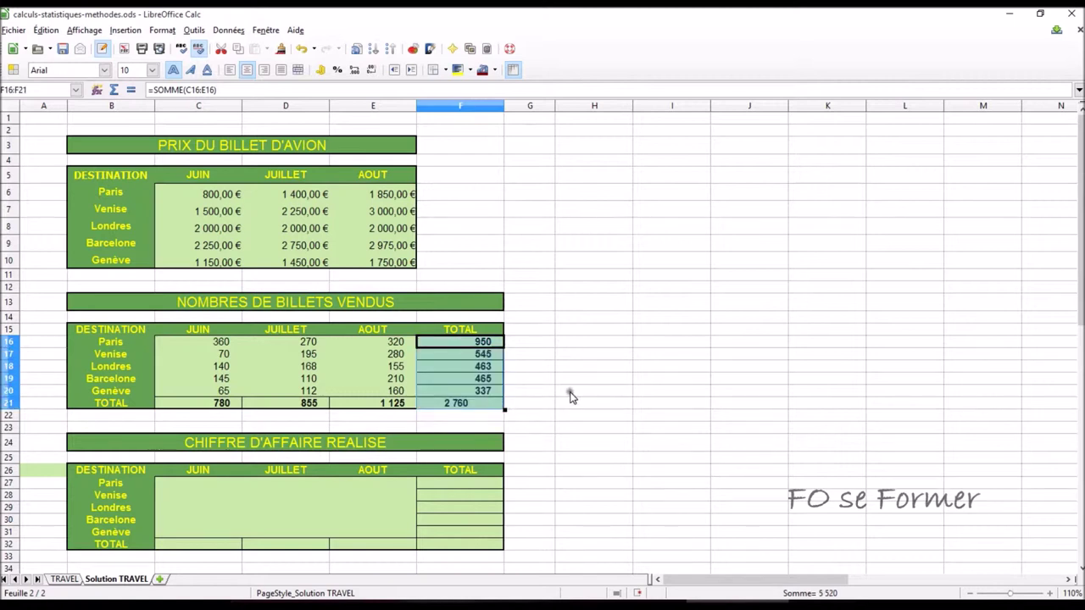
{"action": "key", "text": "ctrl+z"}
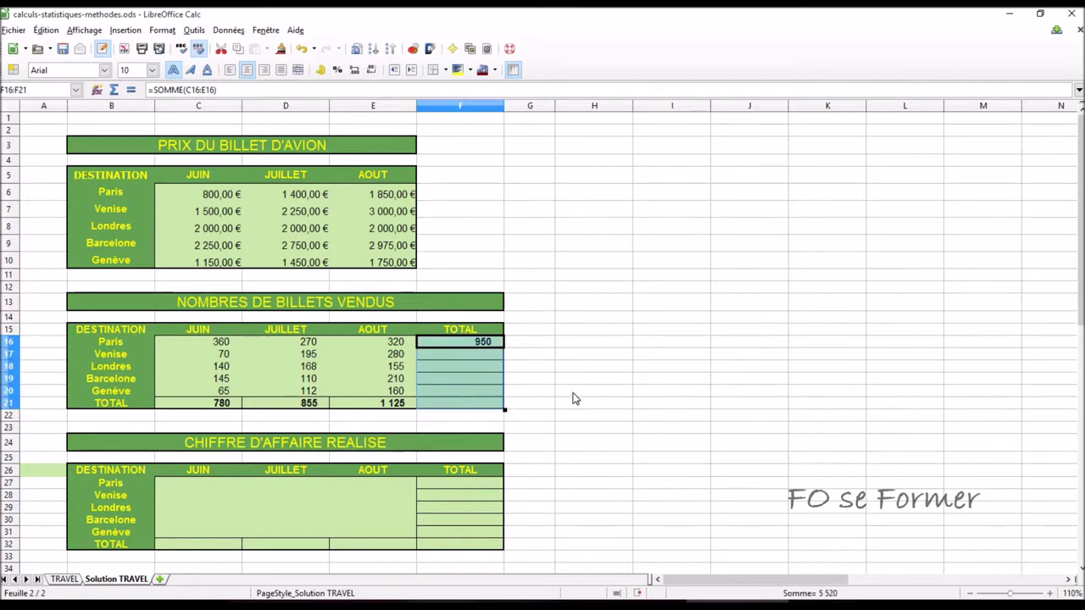
Undo the Paris and monthly totals, and try selecting the table B15:F21 with Ctrl+*
{"action": "key", "text": "ctrl+z"}
{"action": "key", "text": "ctrl+z"}
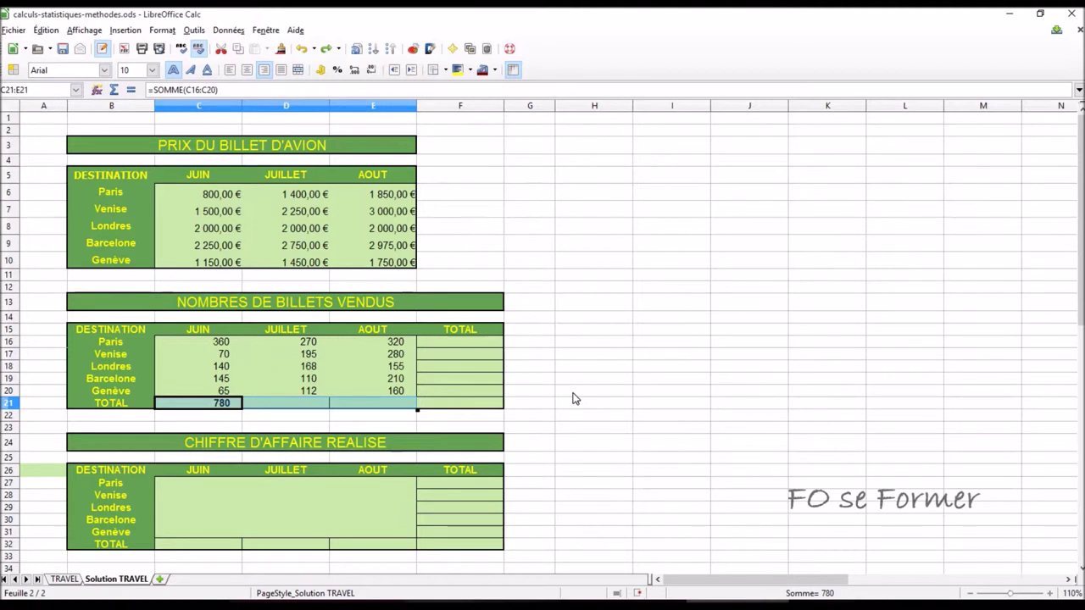
{"action": "key", "text": "ctrl+z"}
{"action": "left_click", "coordinate": [575, 383]}
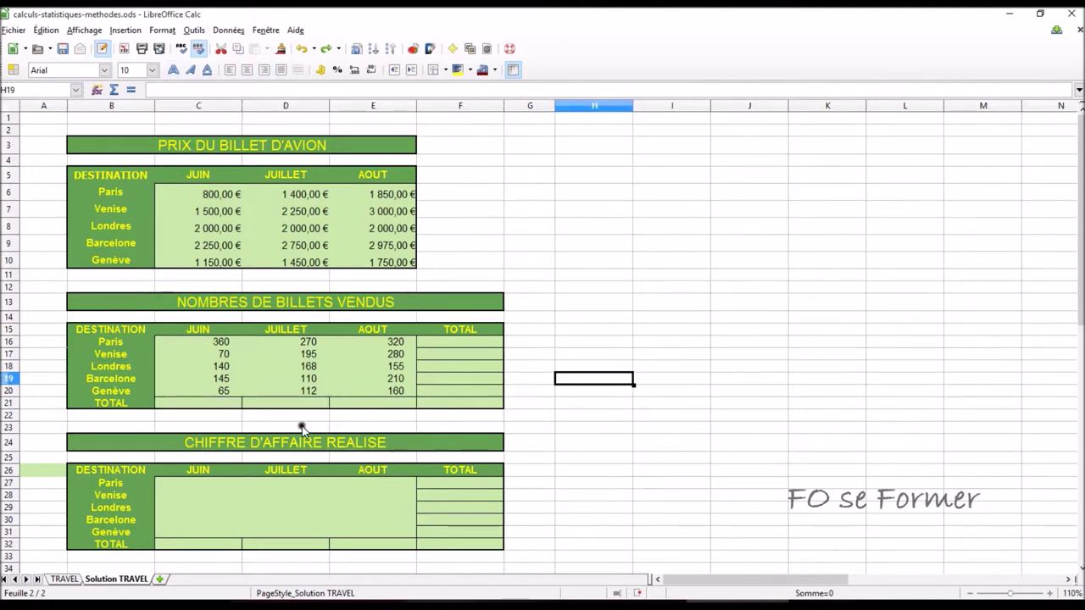
{"action": "left_click", "coordinate": [303, 369]}
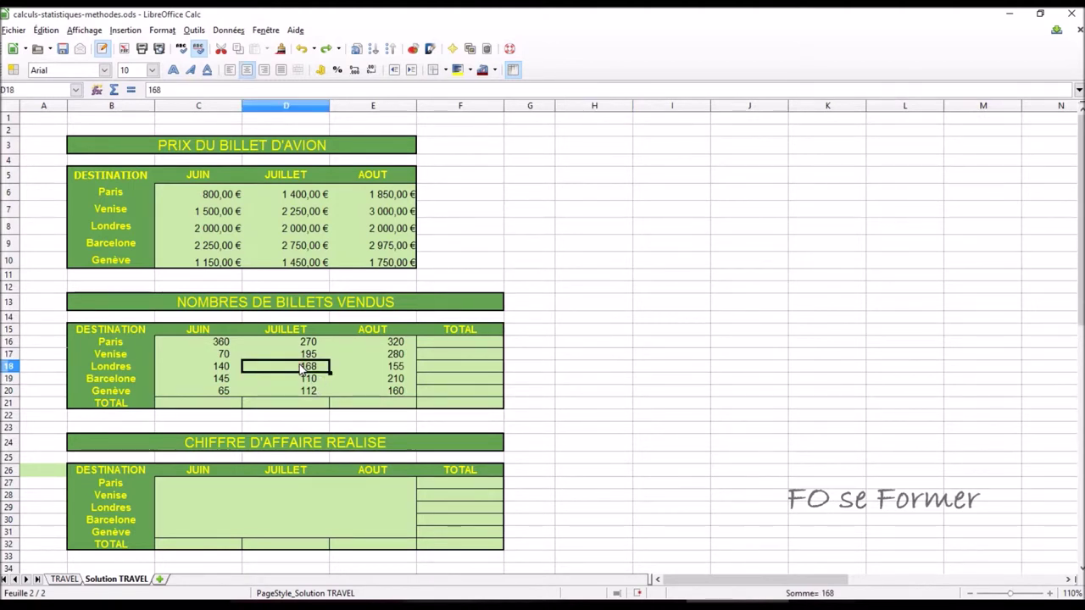
{"action": "key", "text": "ctrl+KP_Multiply"}
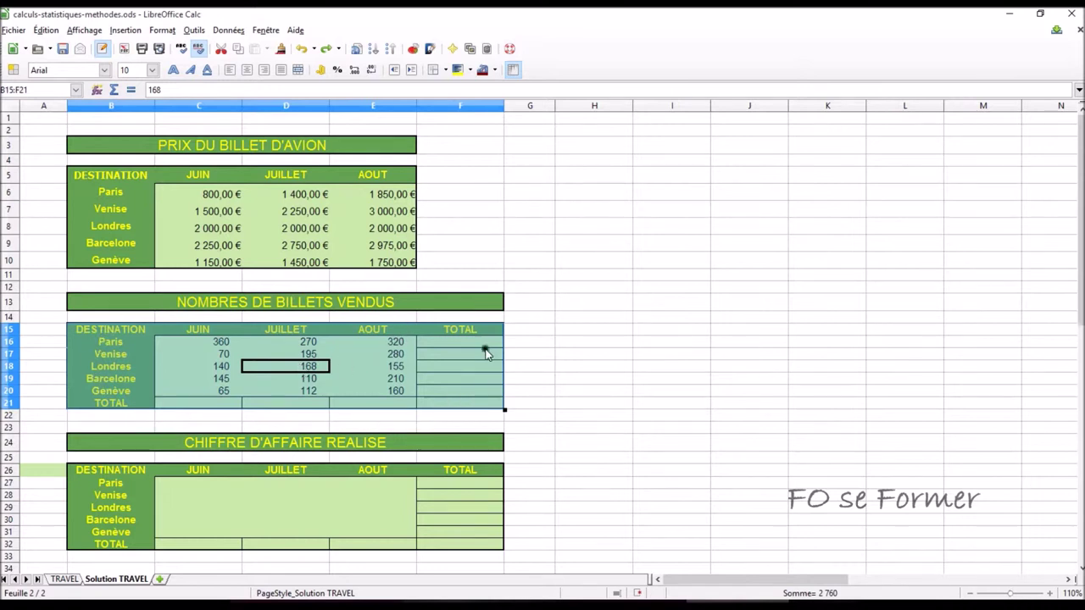
{"action": "left_click", "coordinate": [648, 332]}
{"action": "left_click", "coordinate": [650, 333]}
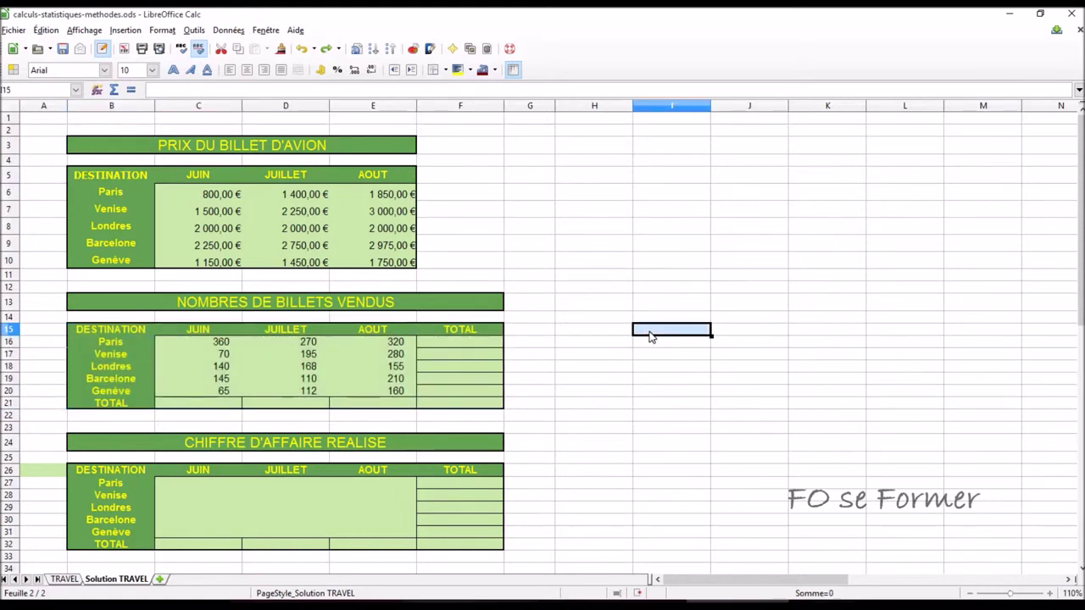
{"action": "key", "text": "Down"}
{"action": "key", "text": "Down"}
{"action": "key", "text": "Down"}
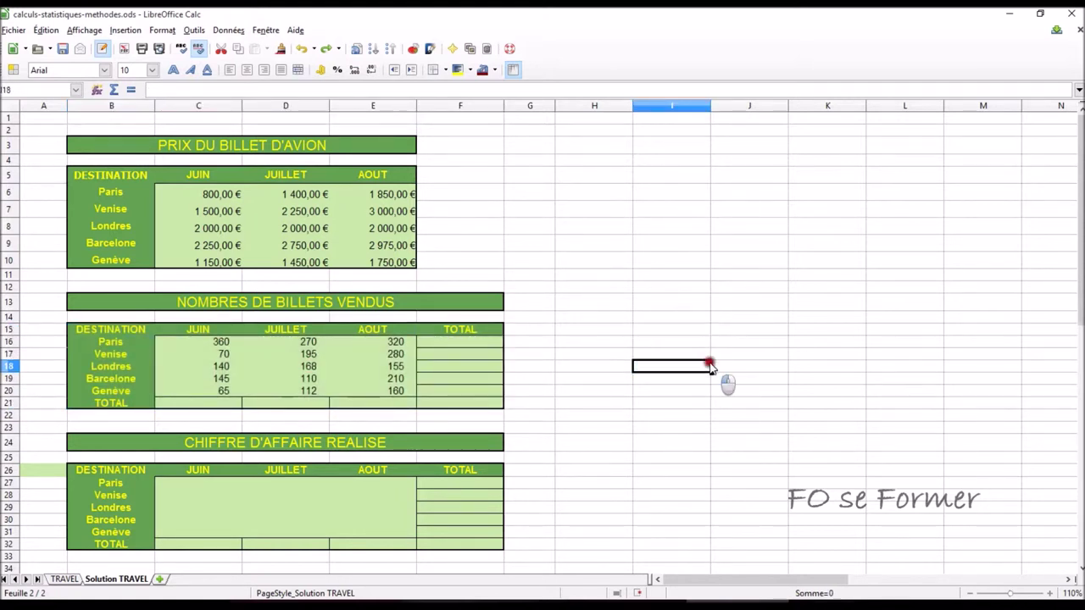
{"action": "left_click", "coordinate": [710, 367]}
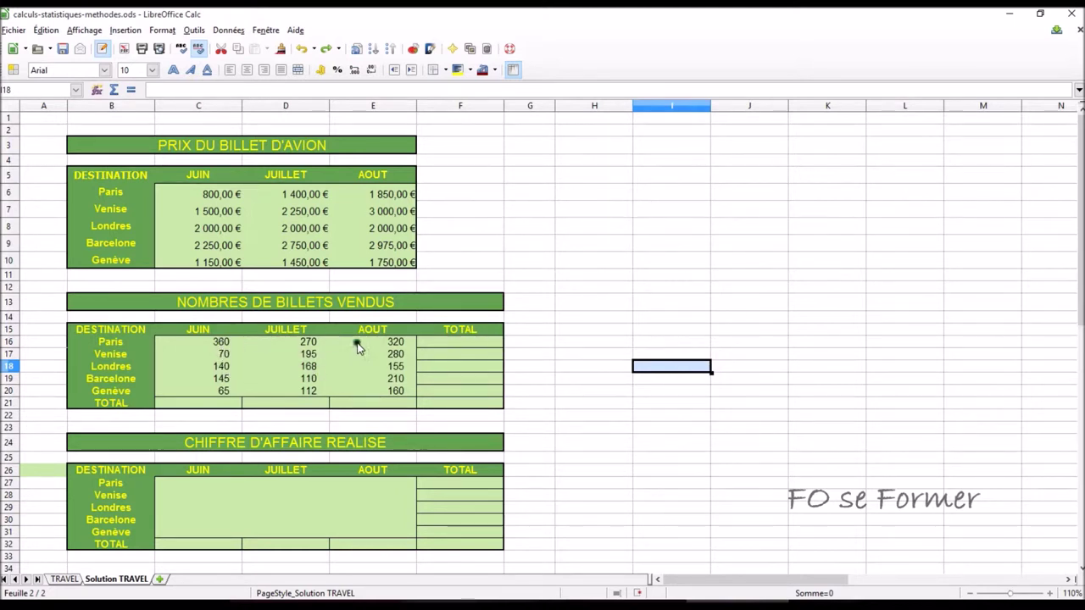
Select B15:F21 and AutoSum all totals: Venise 545, Londres 463, Barcelone 465, Genève 337, grand total 2 760
{"action": "left_click", "coordinate": [395, 388]}
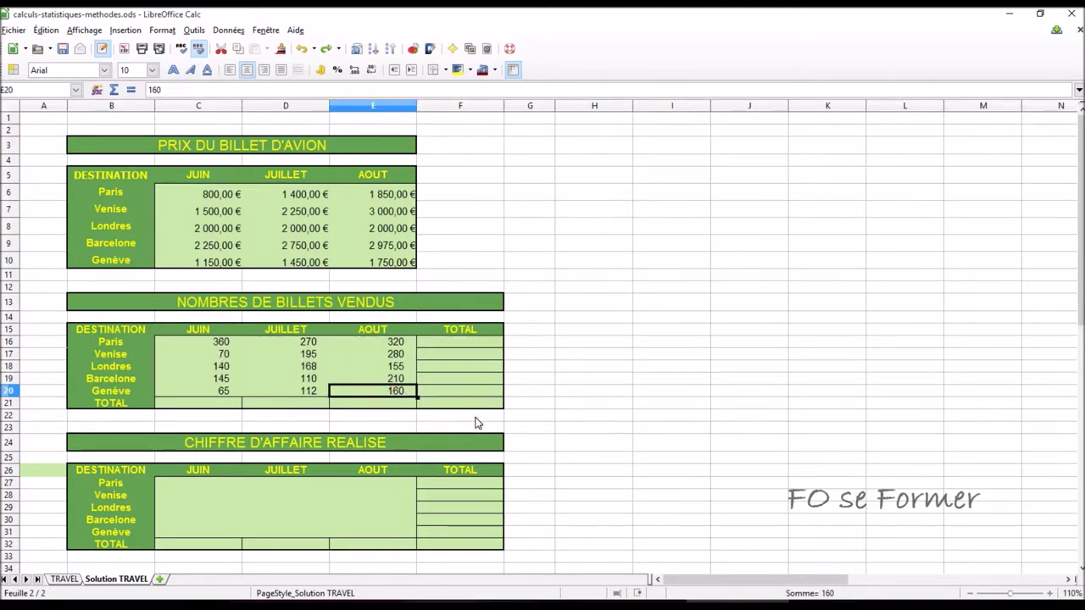
{"action": "key", "text": "ctrl+KP_Multiply"}
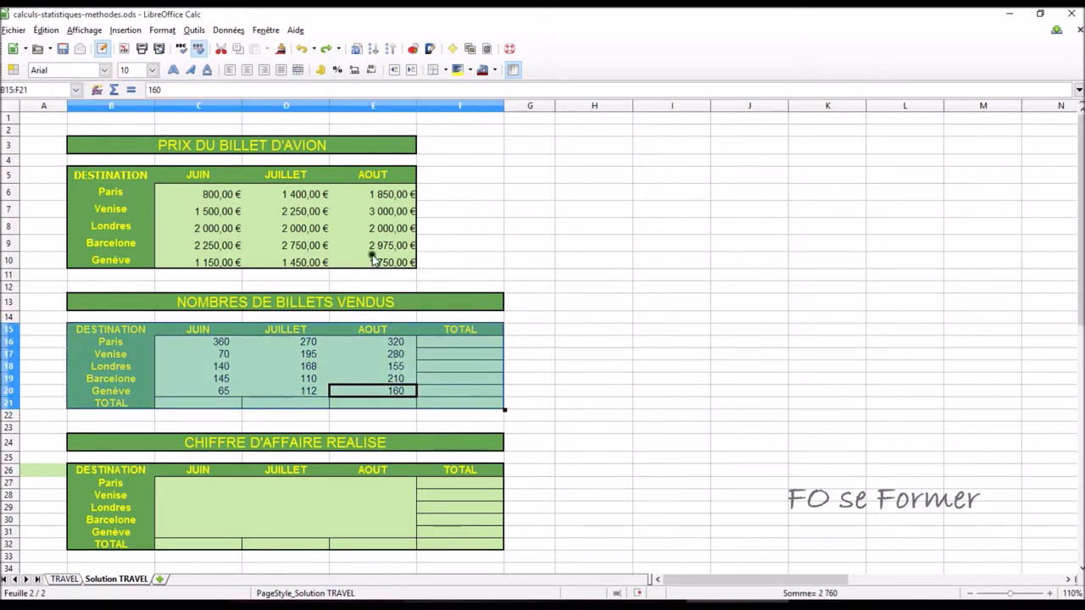
{"action": "left_click", "coordinate": [113, 90]}
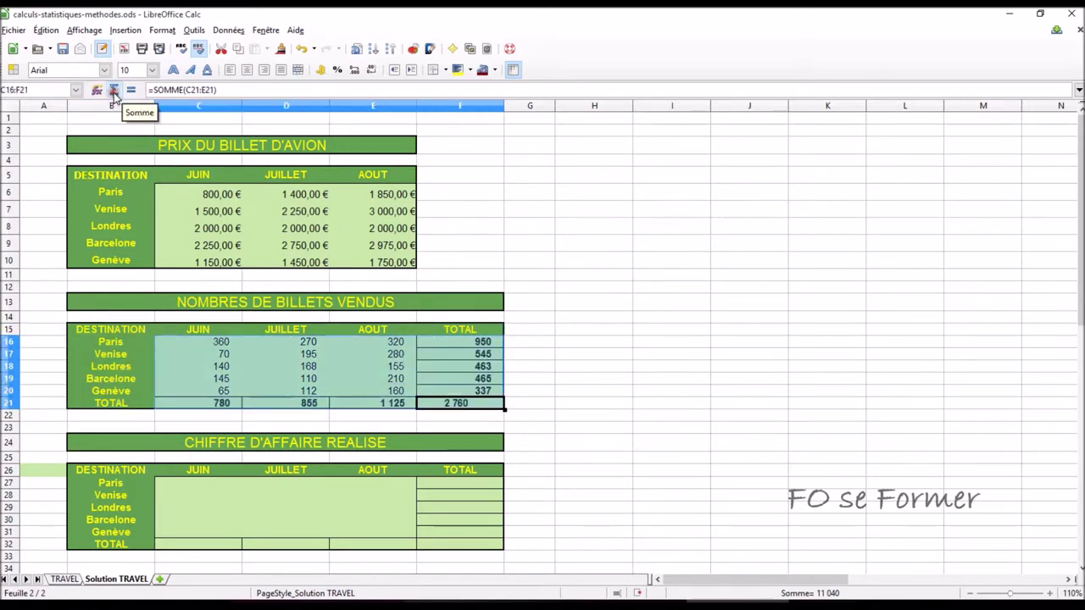
{"action": "left_click", "coordinate": [593, 301]}
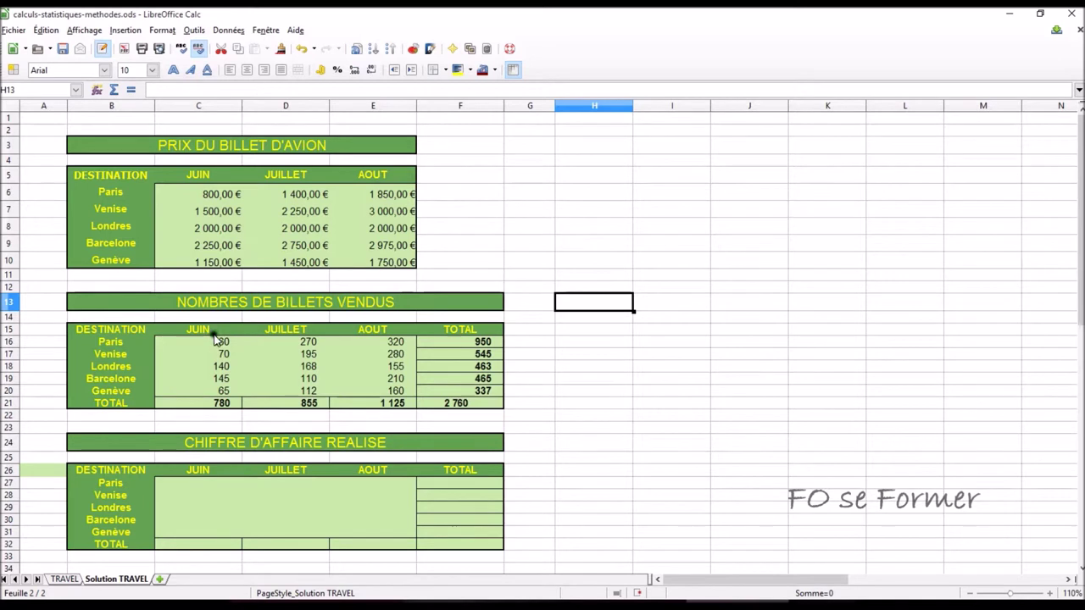
{"action": "left_click", "coordinate": [207, 485]}
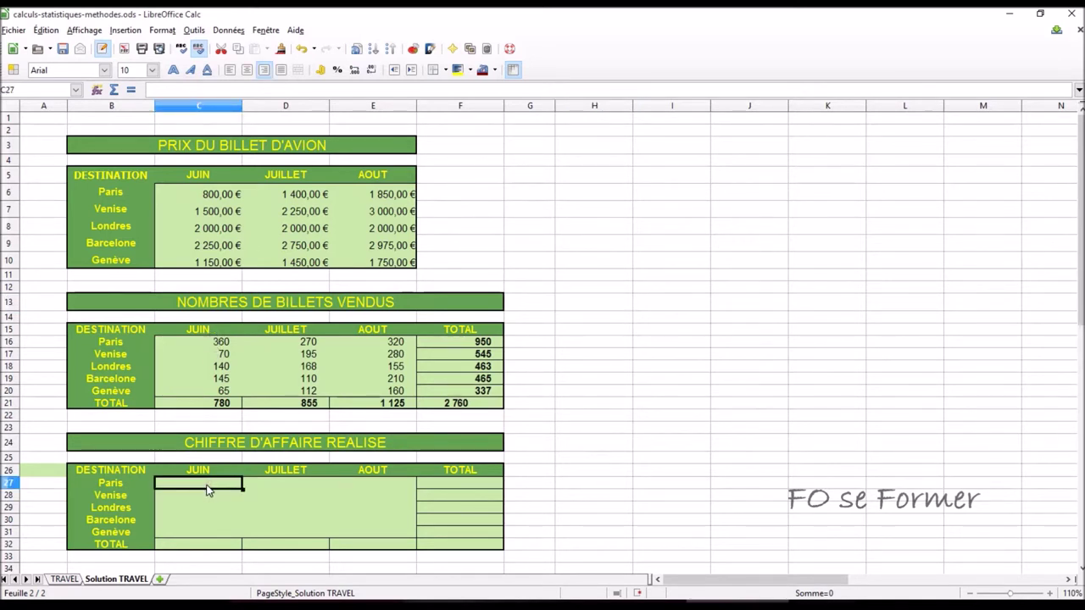
Enter =C6*C16 in C27 for the Paris June revenue of 288 000,00 €
{"action": "type", "text": "="}
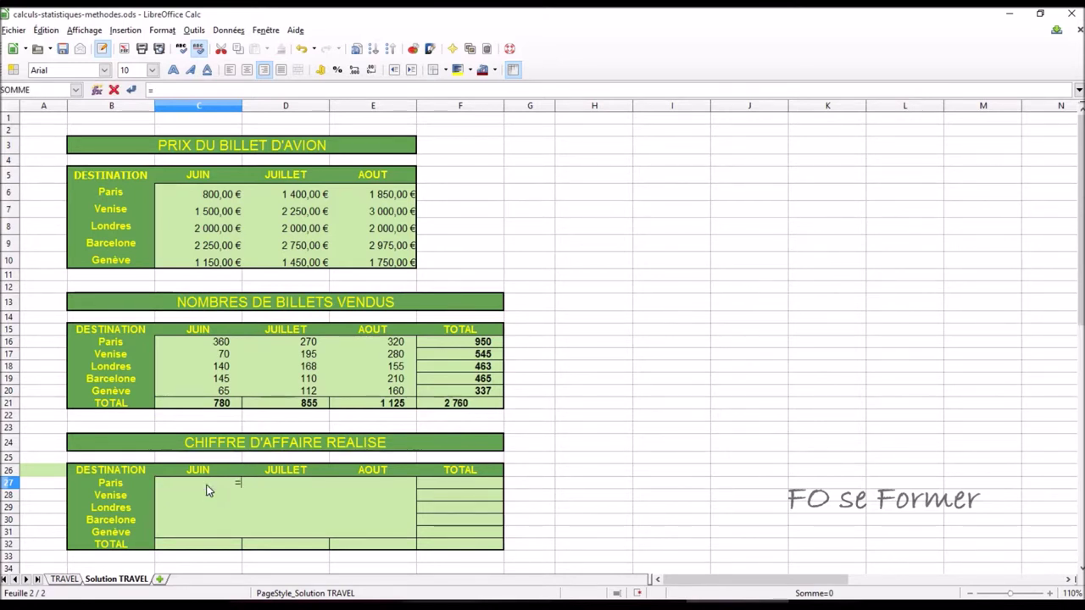
{"action": "left_click", "coordinate": [214, 196]}
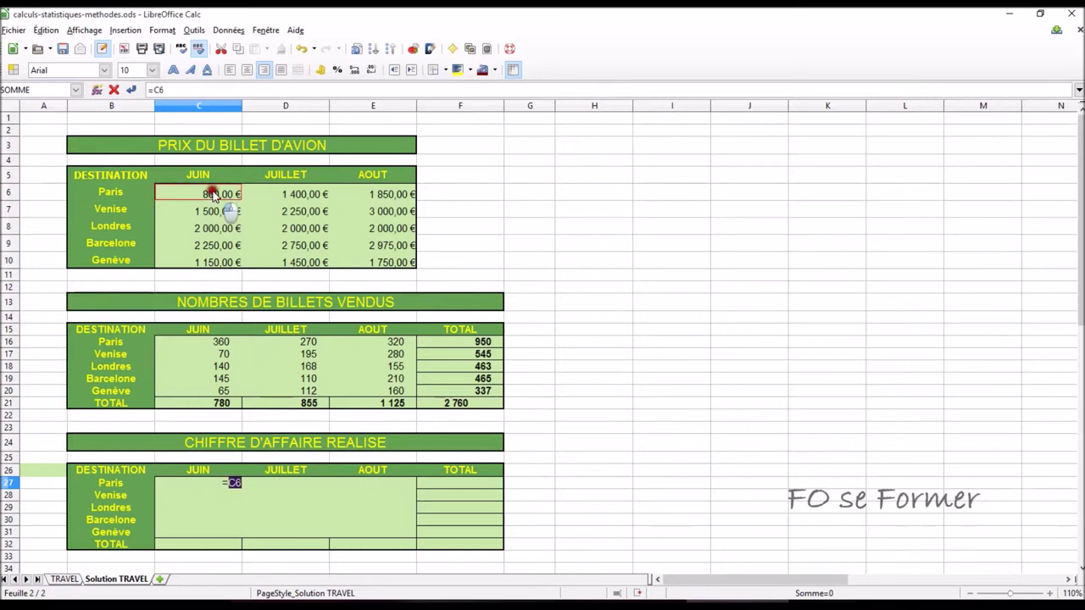
{"action": "type", "text": "*"}
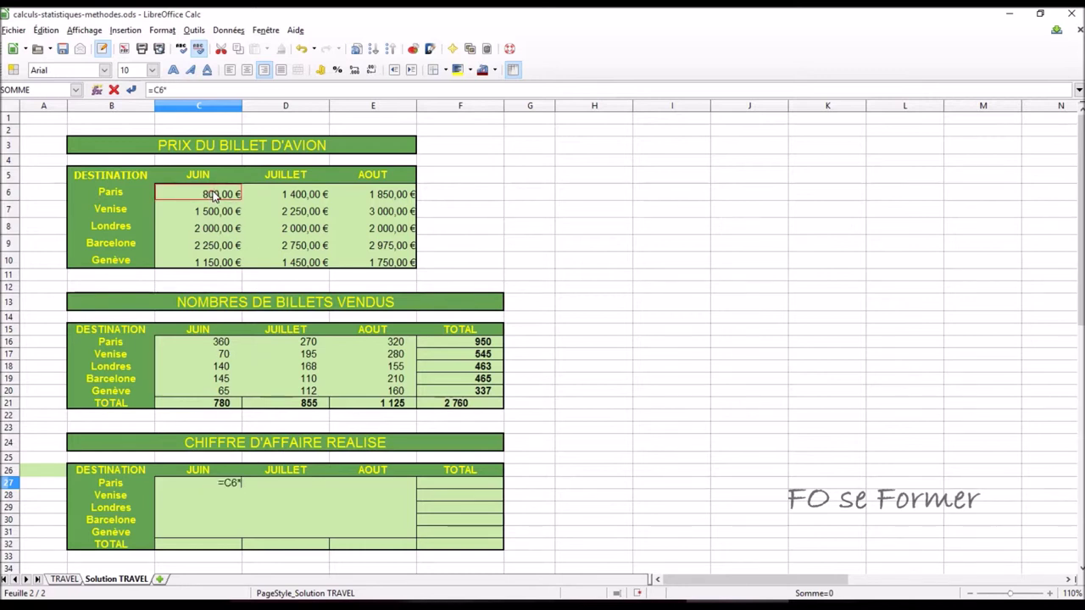
{"action": "left_click", "coordinate": [219, 344]}
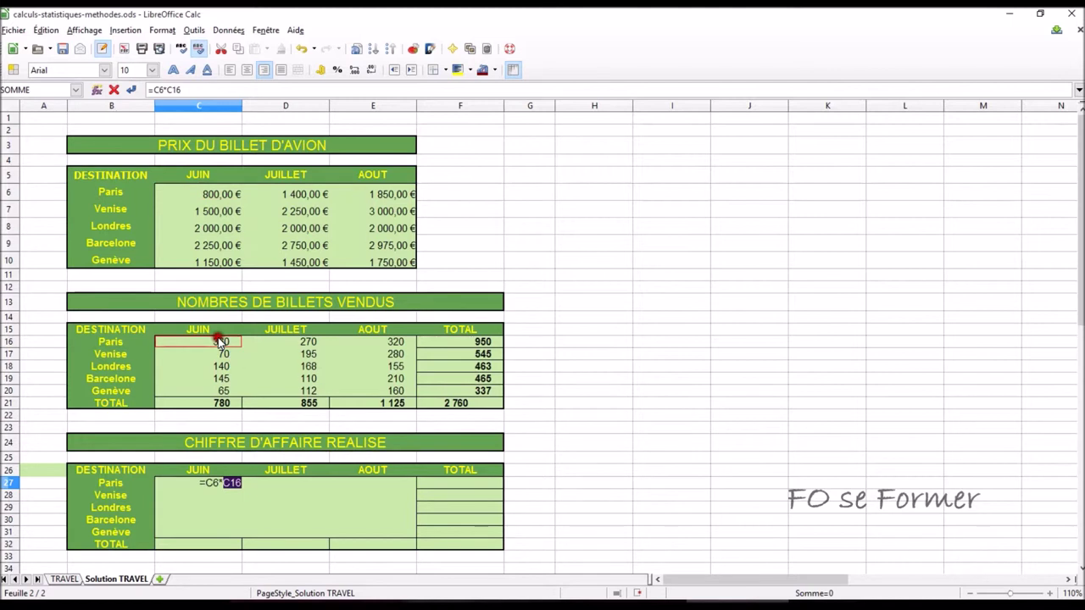
{"action": "key", "text": "Return"}
Fill the revenue formula down to Genève and across to the July and August columns
{"action": "left_click", "coordinate": [238, 485]}
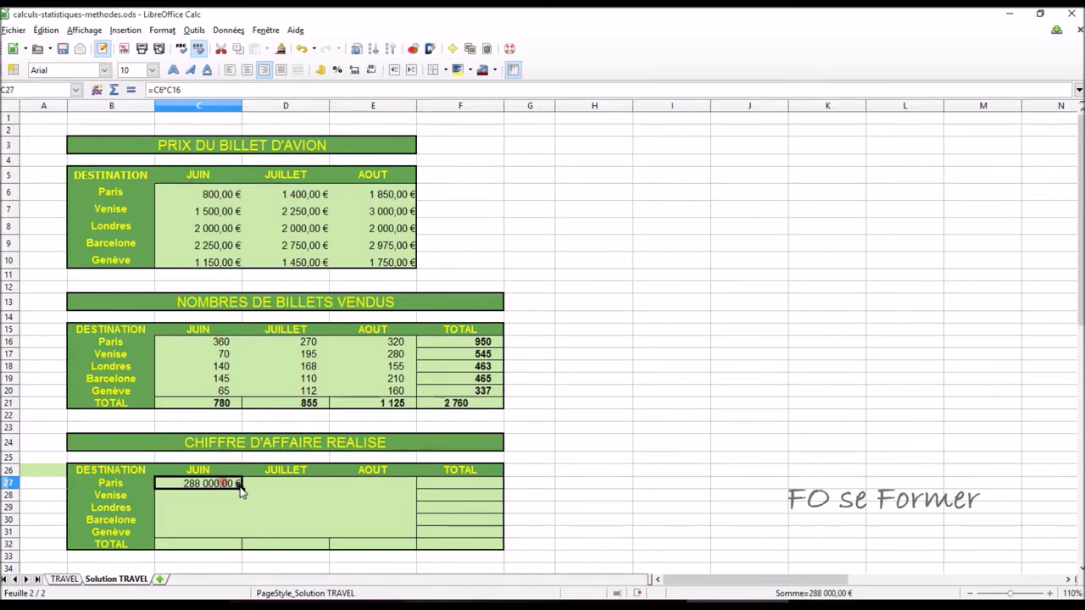
{"action": "left_click_drag", "start_coordinate": [242, 485], "coordinate": [242, 534]}
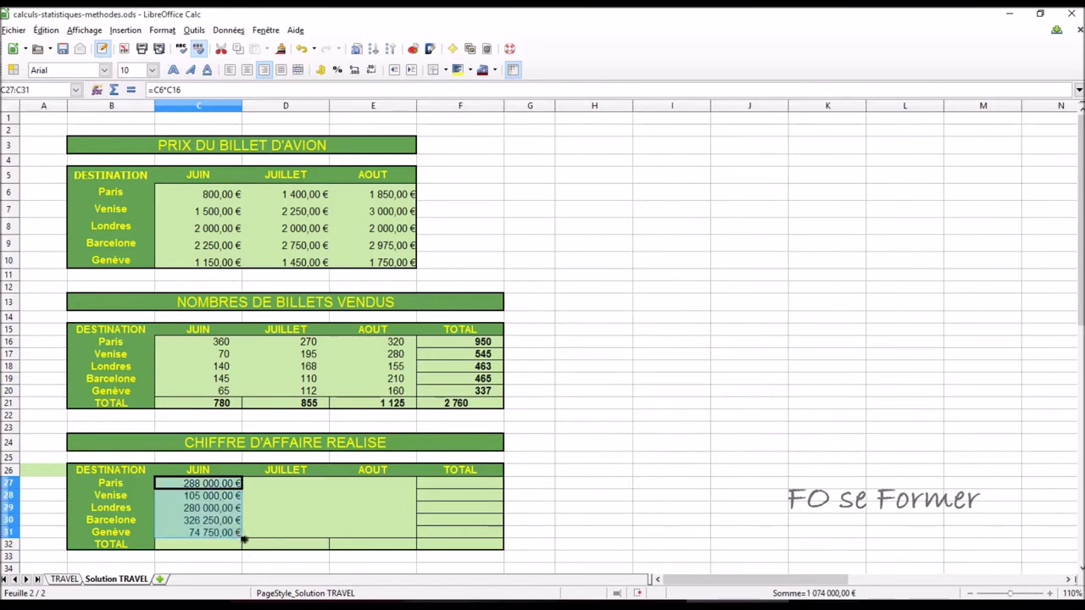
{"action": "left_click_drag", "start_coordinate": [243, 538], "coordinate": [401, 543]}
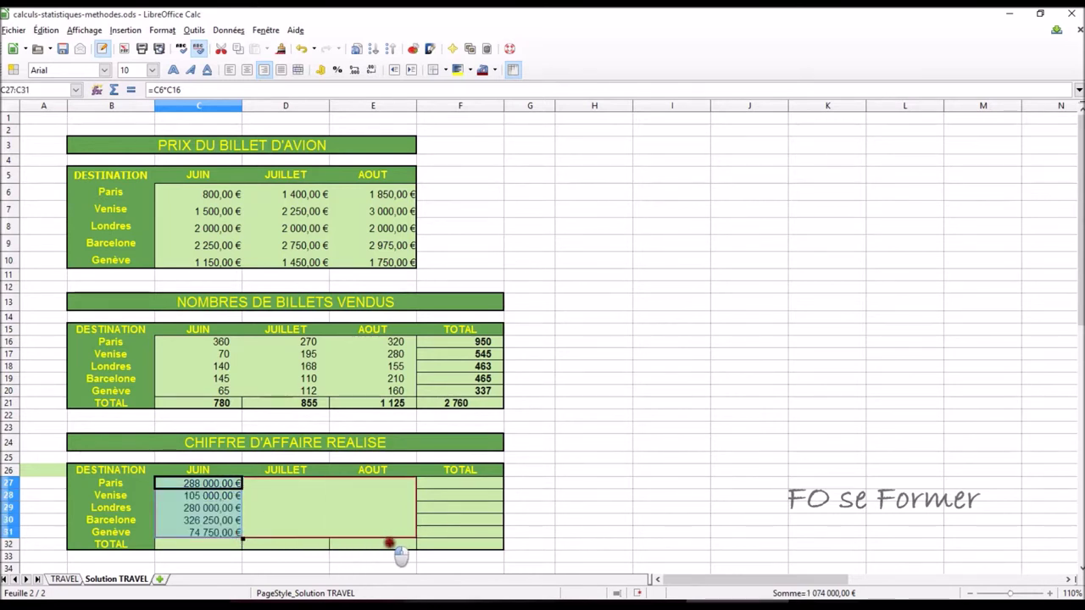
{"action": "left_click_drag", "start_coordinate": [401, 543], "coordinate": [401, 547]}
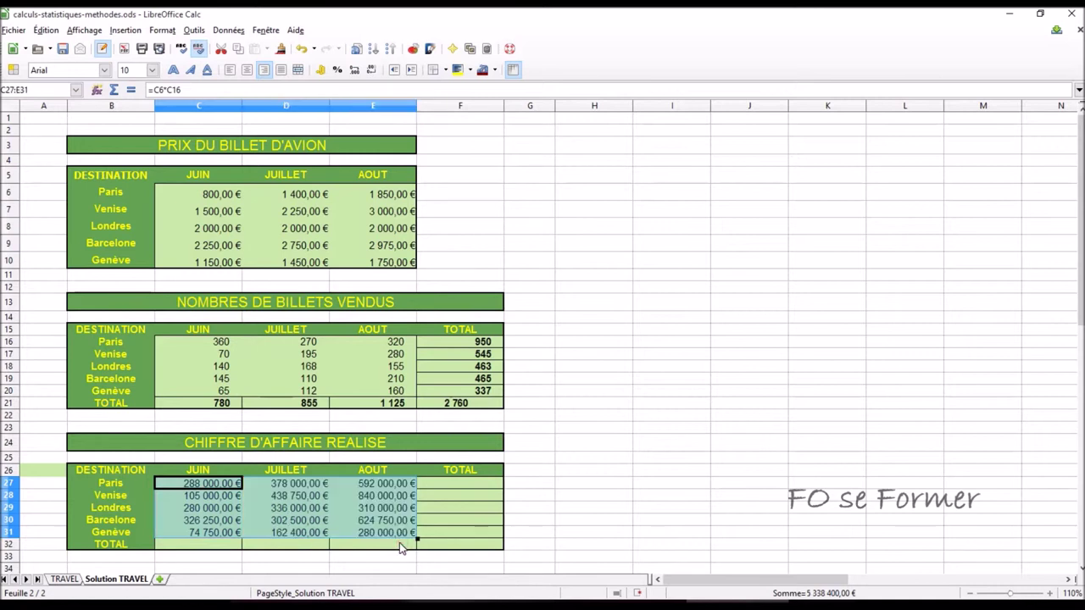
{"action": "left_click", "coordinate": [305, 508]}
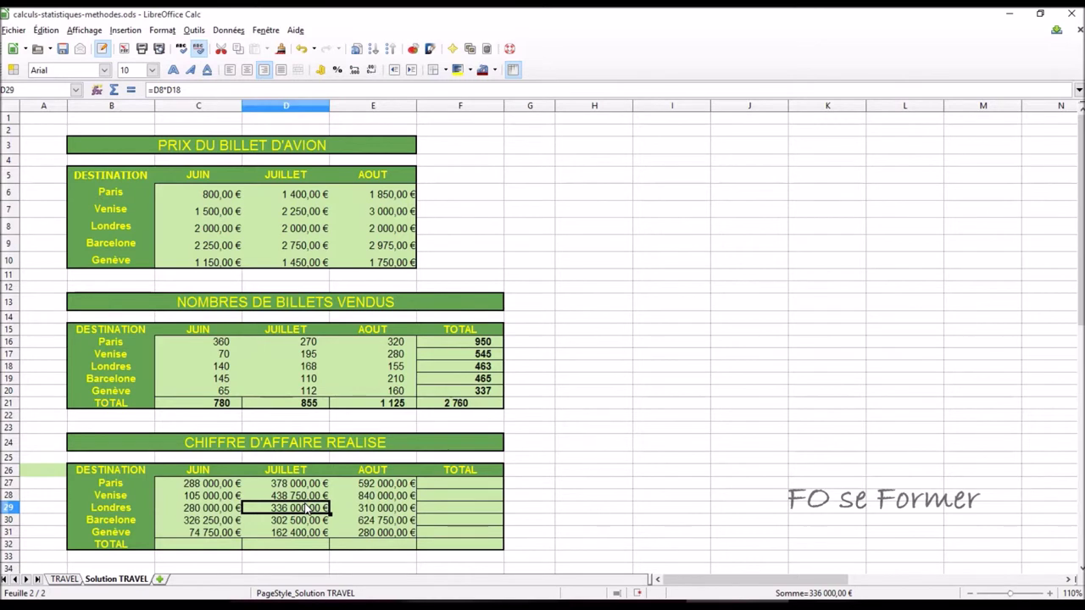
Select the revenue table B26:F32 and AutoSum its TOTAL row and column, reaching 5 338 400,00 €
{"action": "key", "text": "ctrl+KP_Multiply"}
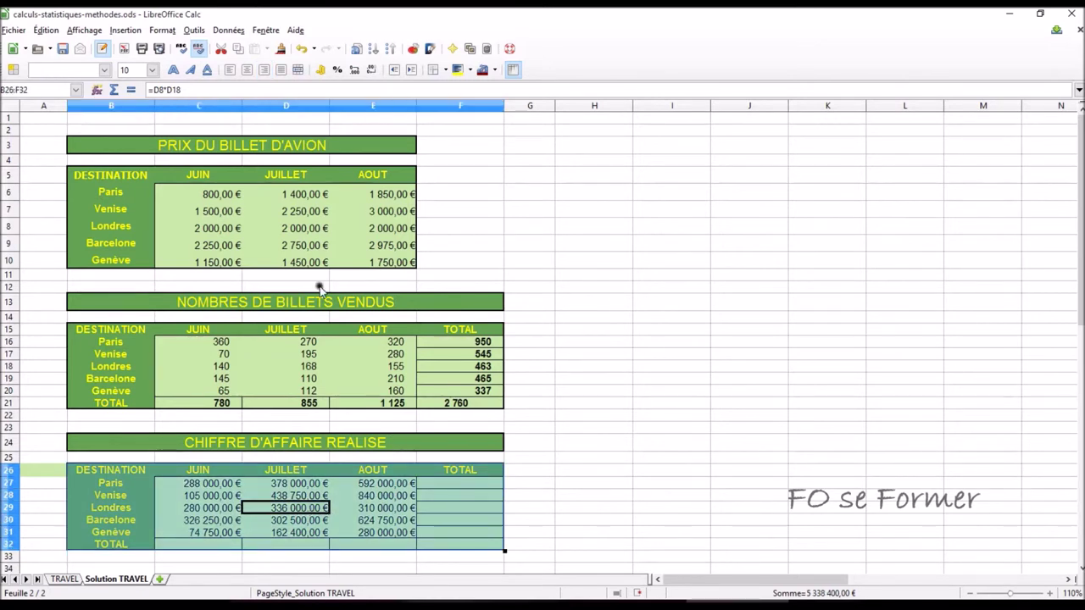
{"action": "left_click", "coordinate": [116, 92]}
{"action": "key", "text": "Return"}
{"action": "scroll", "coordinate": [623, 344], "scroll_direction": "down", "scroll_amount": 1}
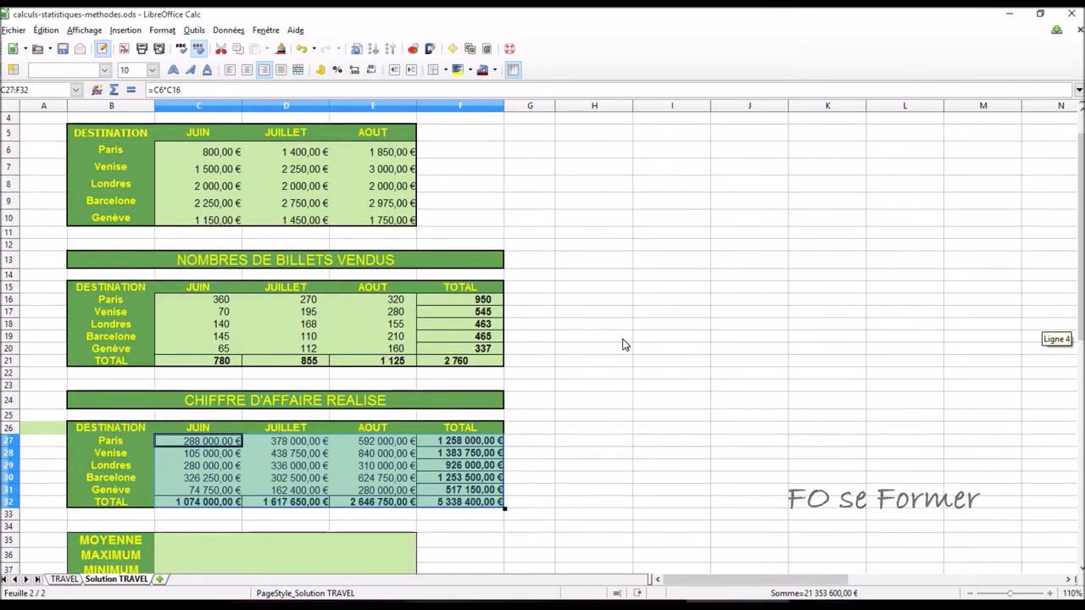
{"action": "scroll", "coordinate": [623, 344], "scroll_direction": "down", "scroll_amount": 1}
{"action": "scroll", "coordinate": [623, 344], "scroll_direction": "down", "scroll_amount": 1}
{"action": "scroll", "coordinate": [624, 349], "scroll_direction": "down", "scroll_amount": 1}
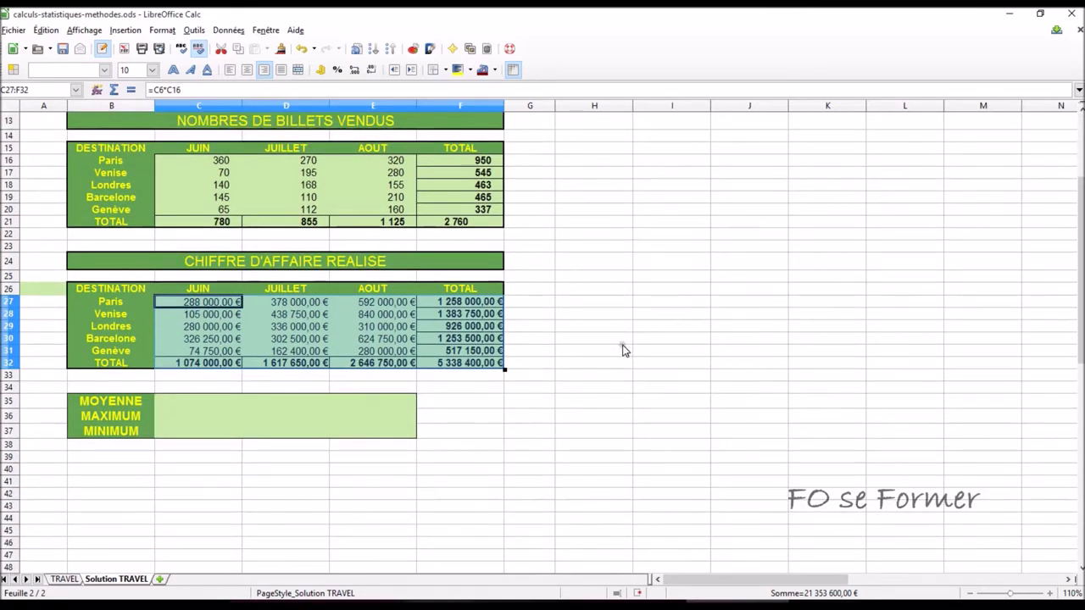
{"action": "left_click", "coordinate": [595, 402]}
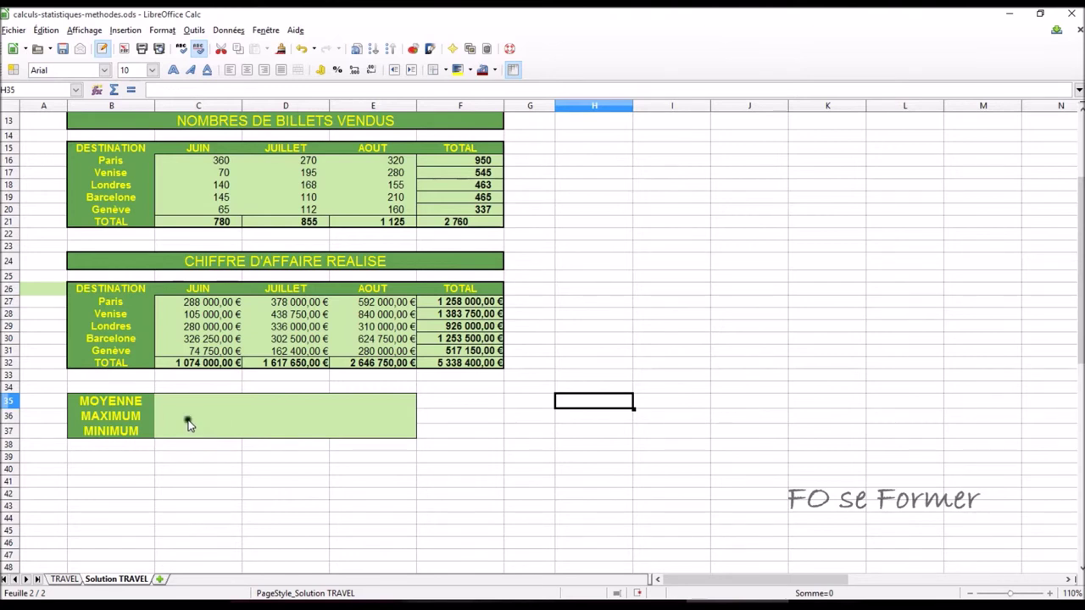
Enter =MOYENNE(C27:C31) in C35, showing a June average revenue of 214 800,00 €
{"action": "left_click", "coordinate": [192, 400]}
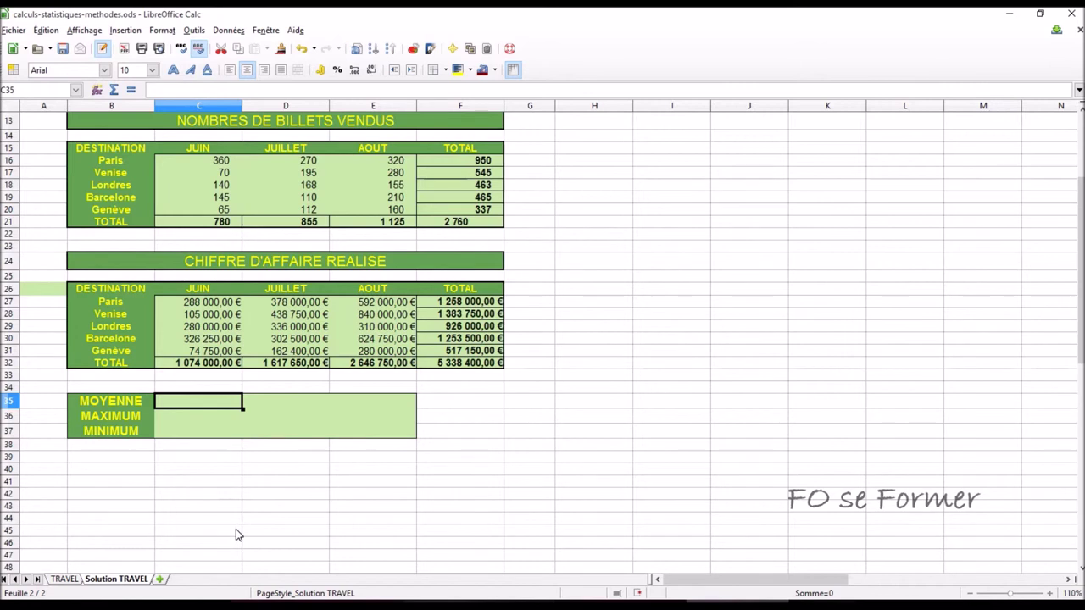
{"action": "type", "text": "="}
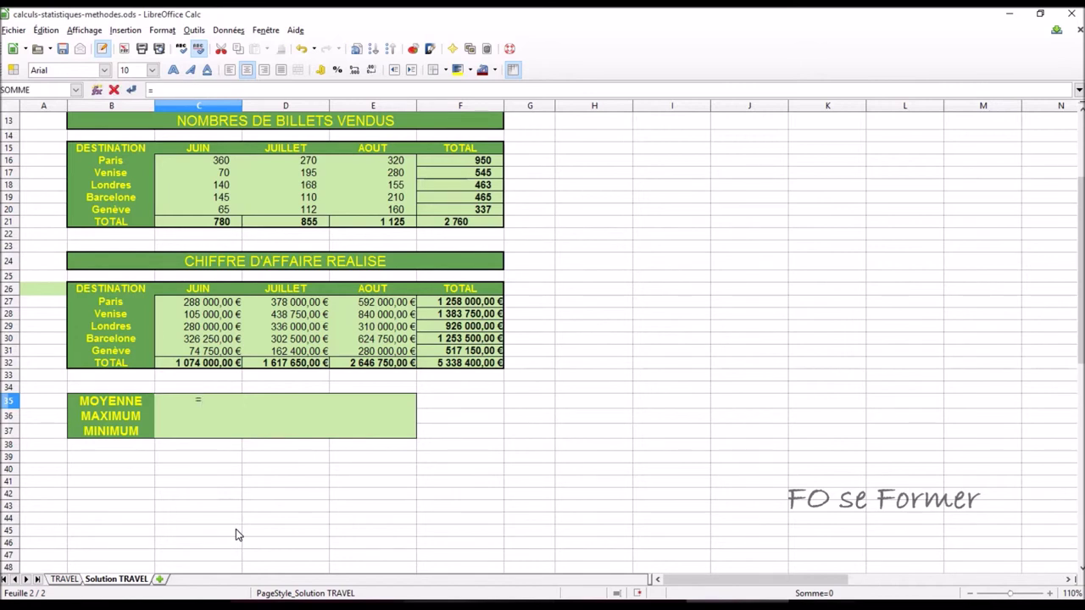
{"action": "type", "text": "moy"}
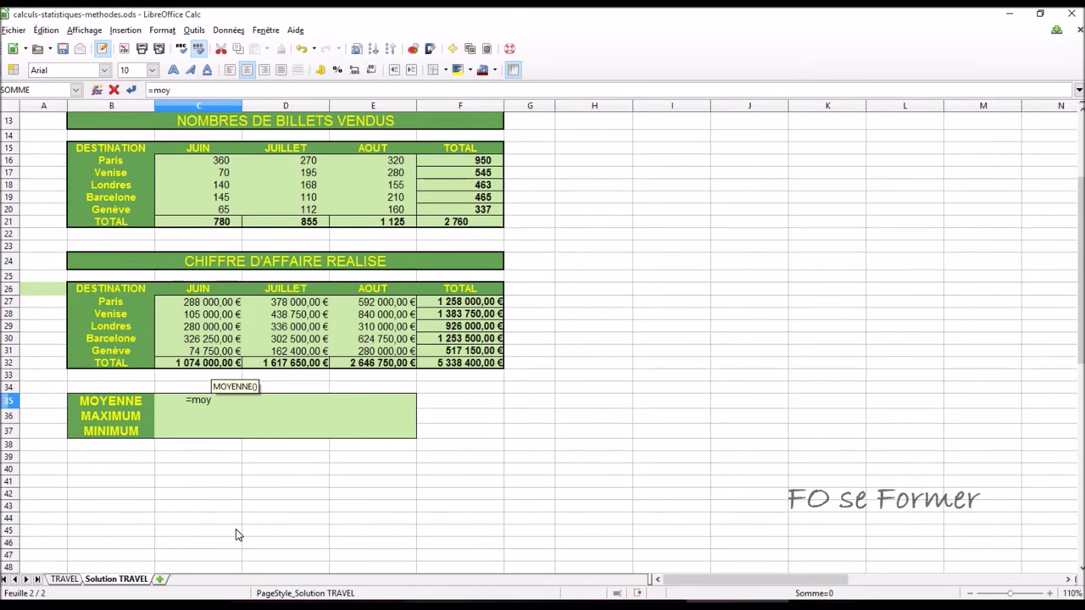
{"action": "key", "text": "Return"}
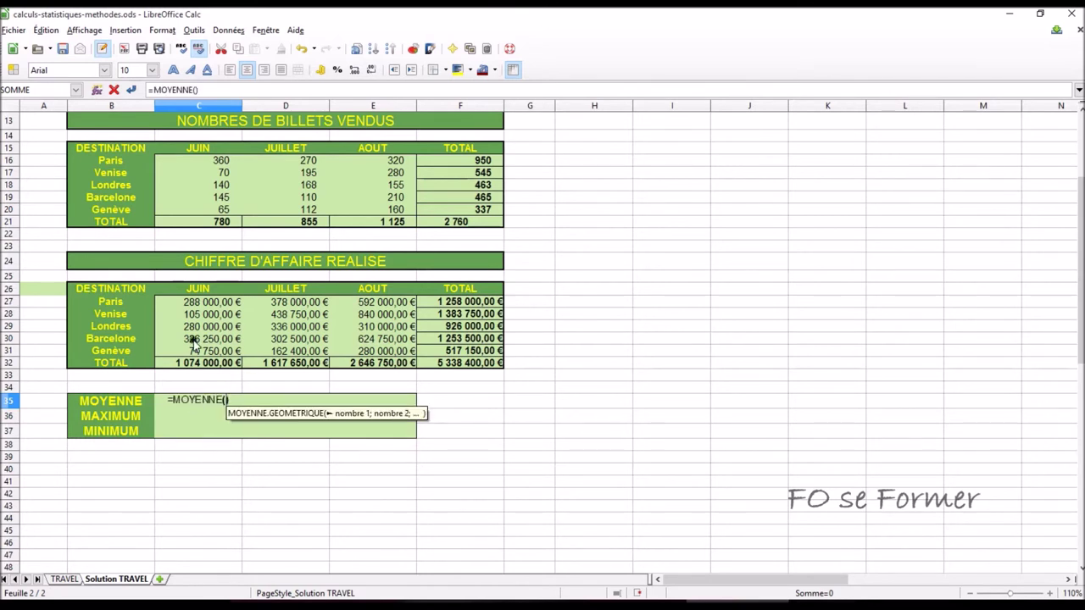
{"action": "left_click_drag", "start_coordinate": [200, 304], "coordinate": [195, 346]}
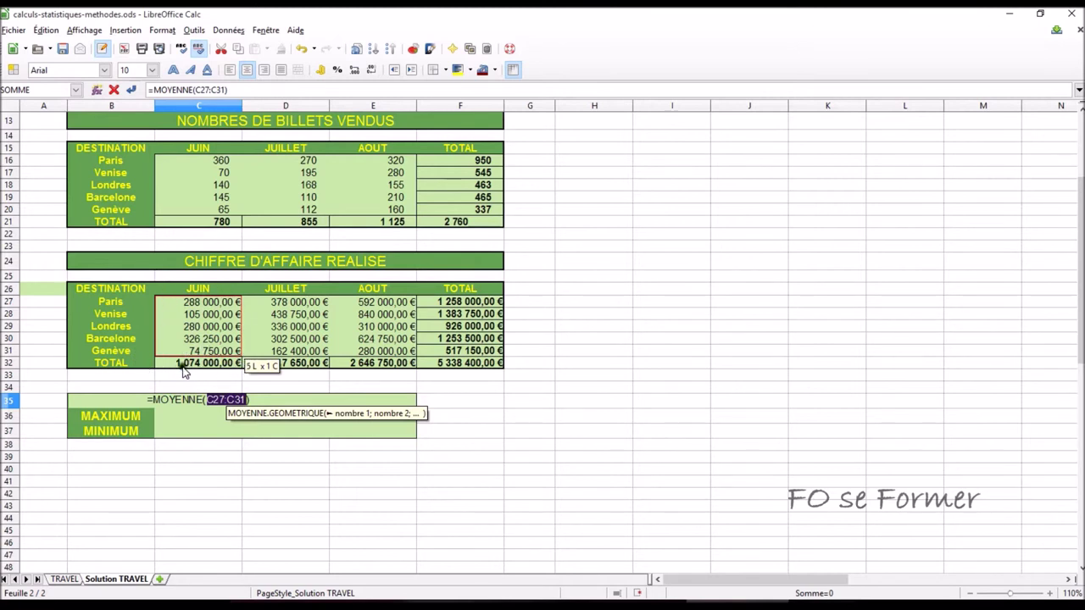
{"action": "key", "text": "Return"}
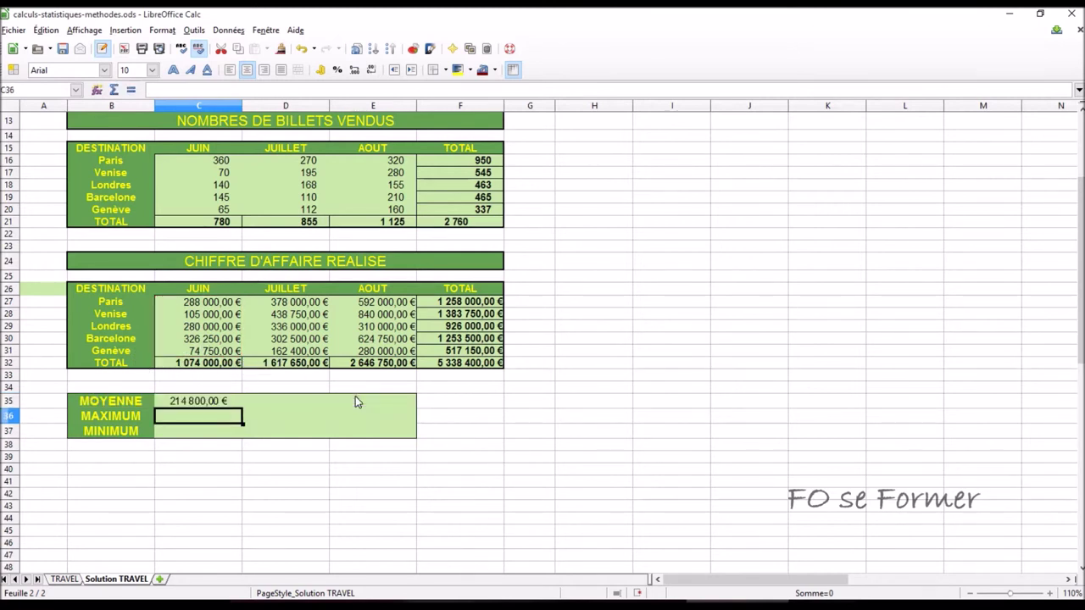
Enter =MAX(C27:C31) in C36, showing a June maximum revenue of 326 250,00 €
{"action": "type", "text": "="}
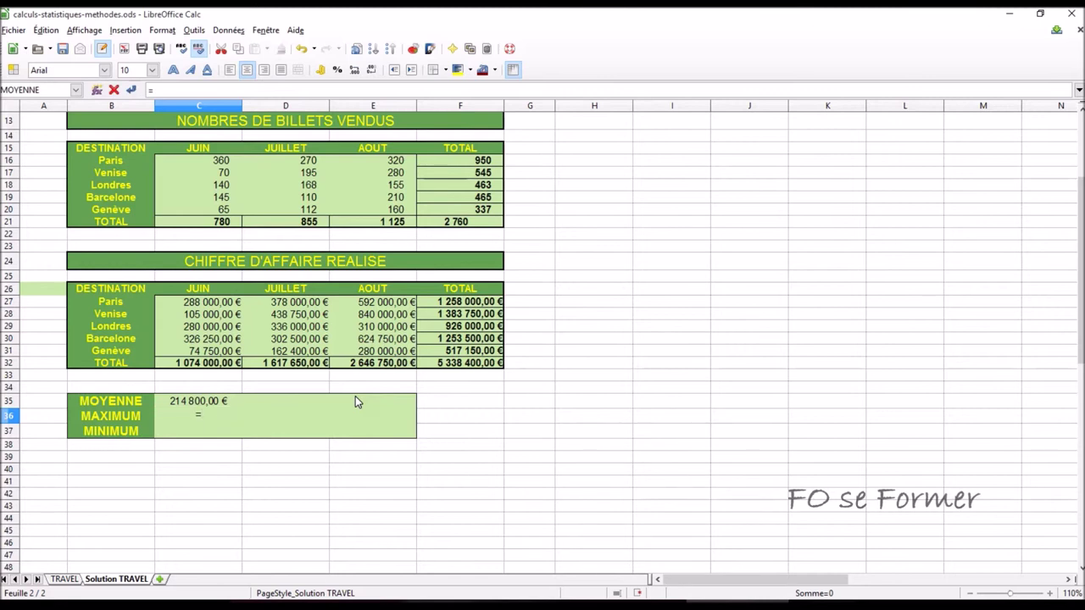
{"action": "type", "text": "ma"}
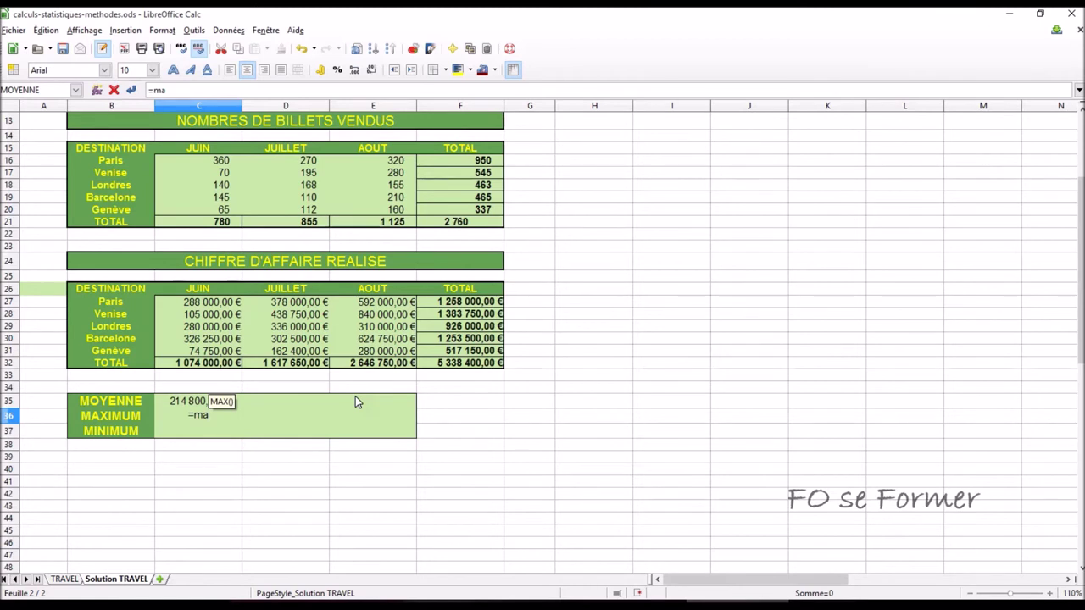
{"action": "key", "text": "Return"}
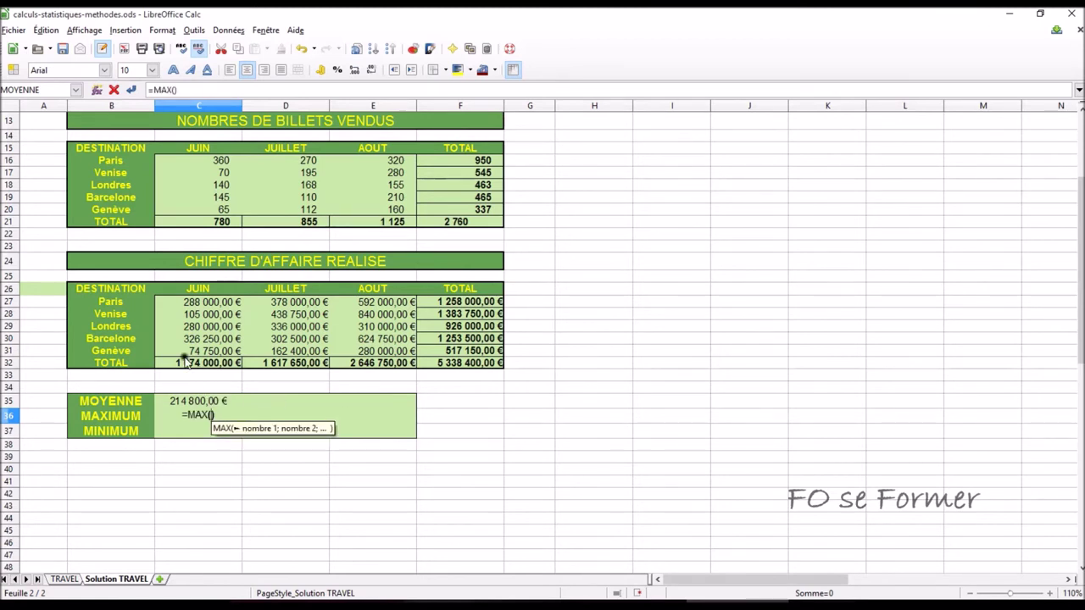
{"action": "left_click", "coordinate": [203, 302]}
{"action": "left_click_drag", "start_coordinate": [204, 303], "coordinate": [204, 351]}
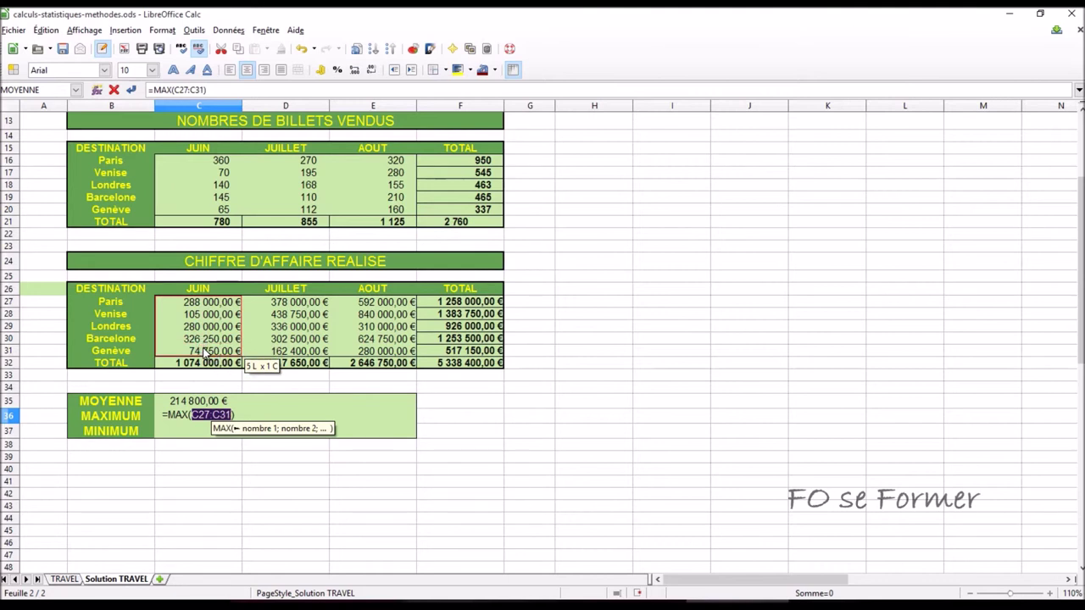
{"action": "key", "text": "Return"}
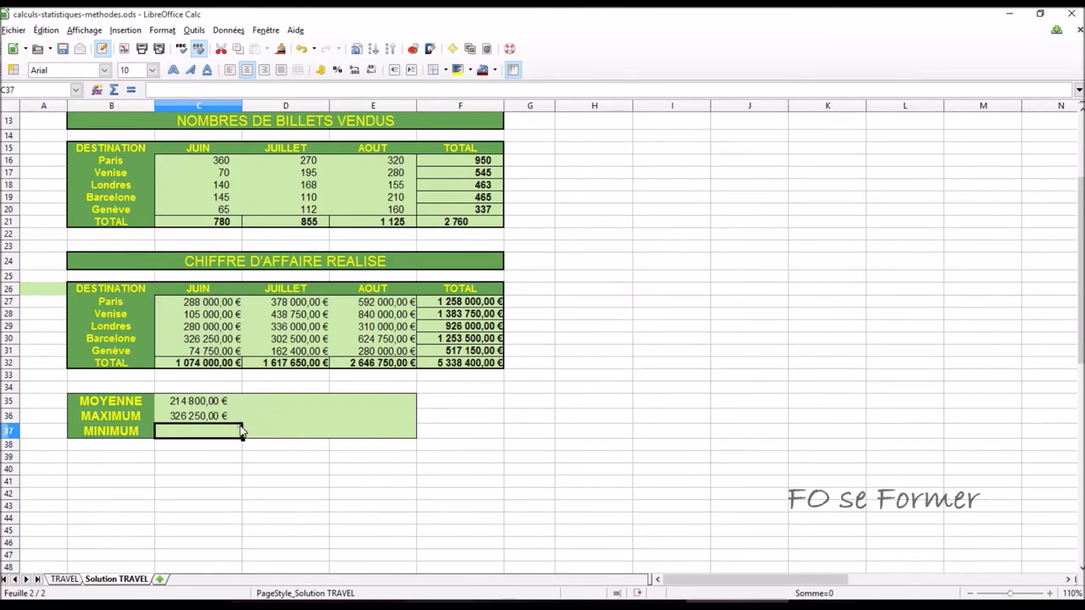
{"action": "type", "text": "="}
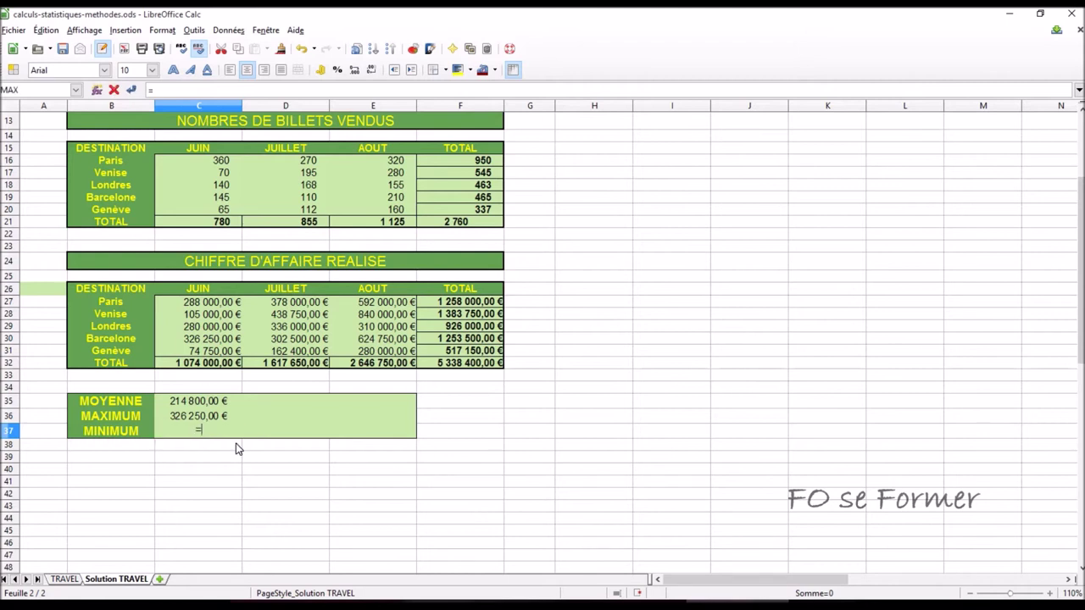
{"action": "type", "text": "mi"}
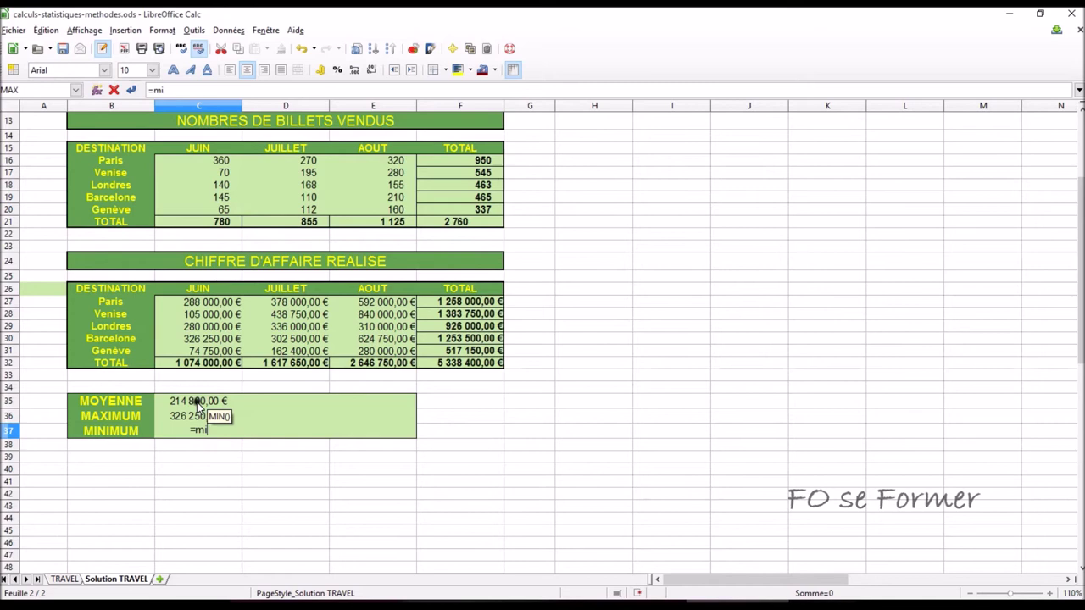
Complete =MIN(C27:C31) in C37, giving a June minimum of 74 750,00 €
{"action": "key", "text": "Return"}
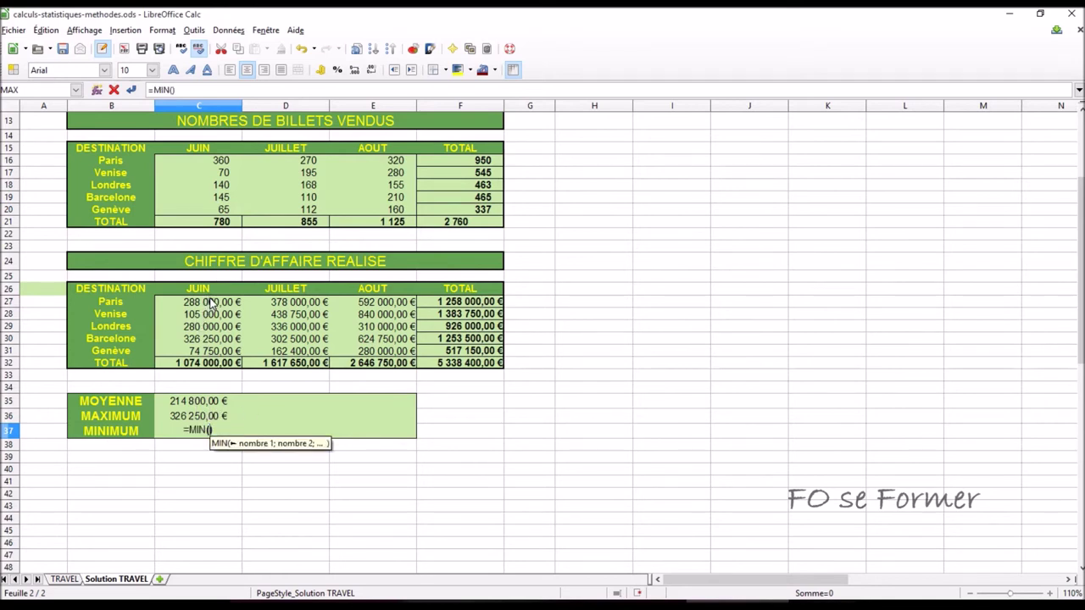
{"action": "left_click_drag", "start_coordinate": [211, 304], "coordinate": [206, 351]}
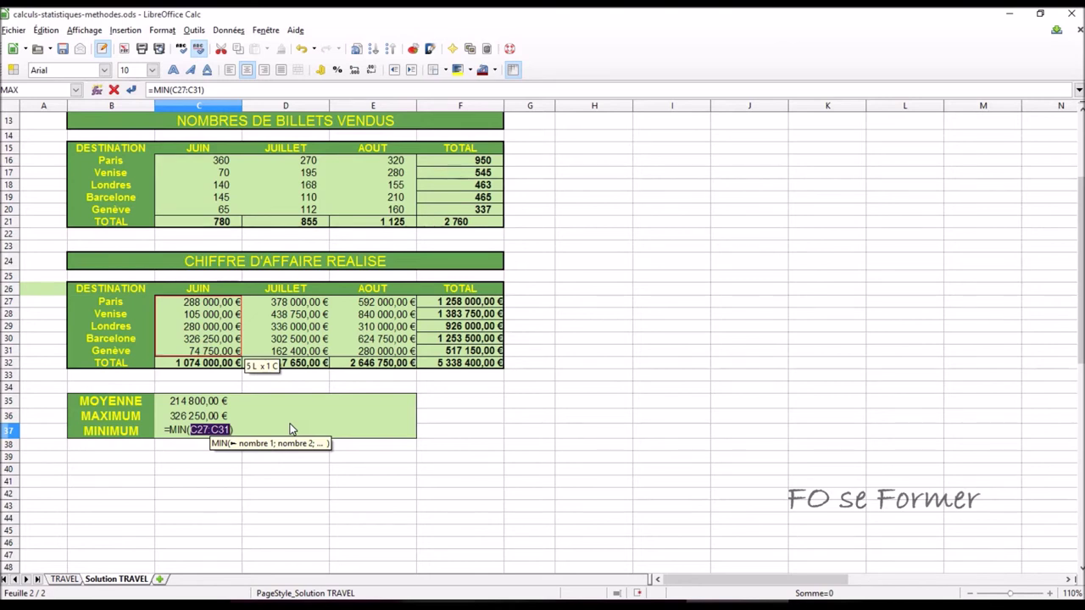
{"action": "key", "text": "Return"}
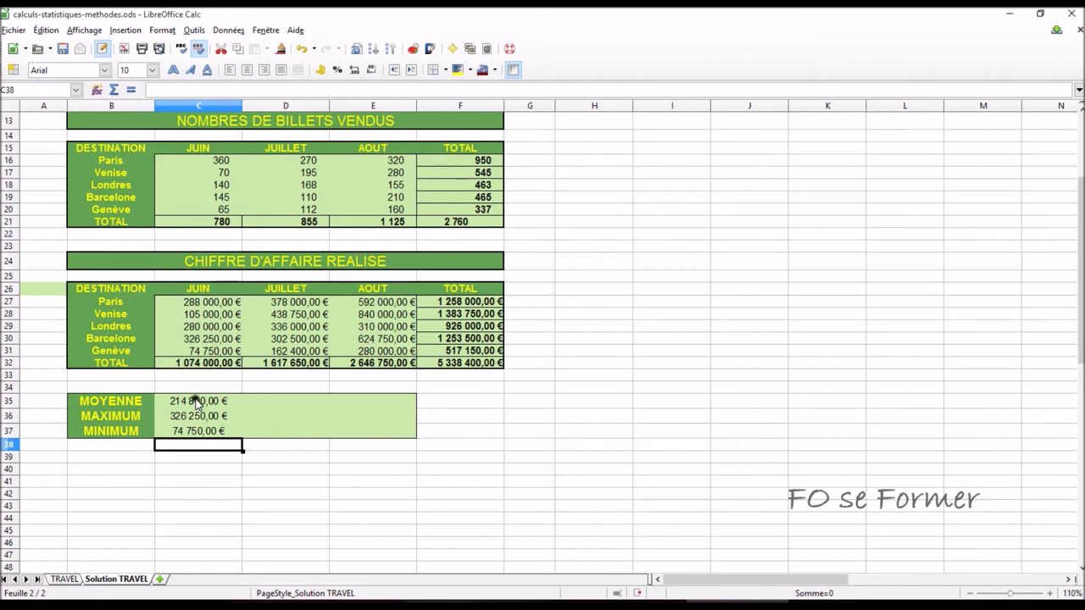
Copy the June average, maximum and minimum formulas across to July and August
{"action": "left_click", "coordinate": [194, 404]}
{"action": "left_click_drag", "start_coordinate": [193, 403], "coordinate": [208, 432]}
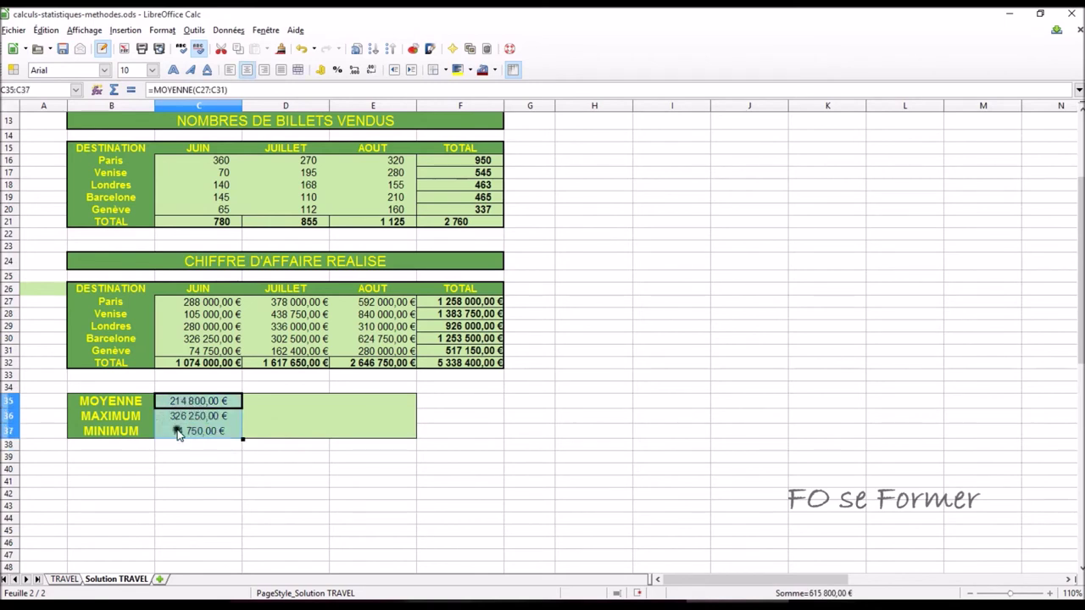
{"action": "left_click_drag", "start_coordinate": [242, 437], "coordinate": [391, 440]}
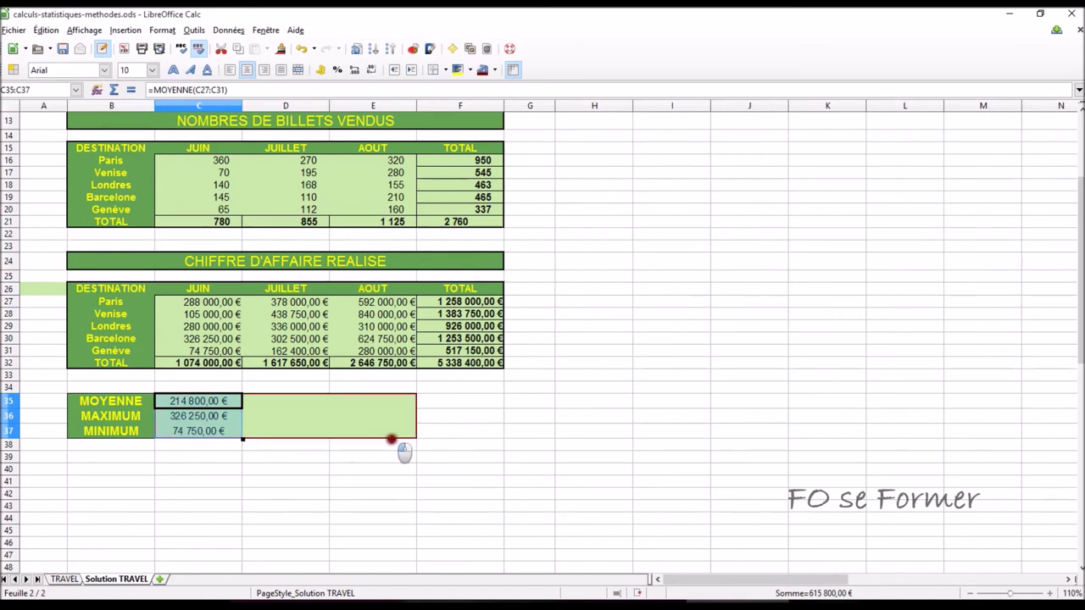
{"action": "left_click_drag", "start_coordinate": [391, 439], "coordinate": [393, 441]}
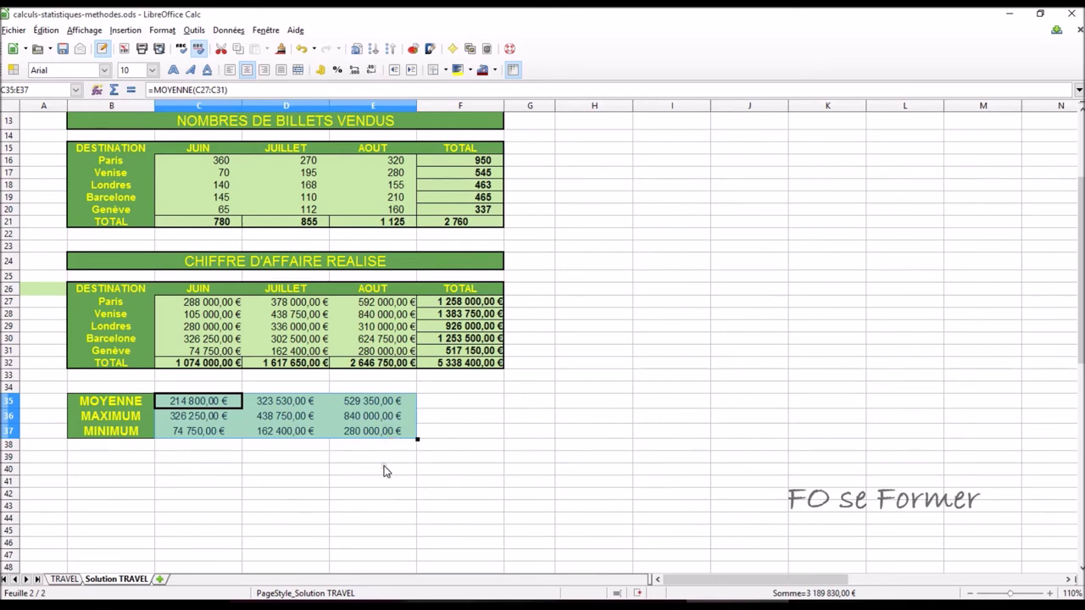
{"action": "left_click", "coordinate": [381, 468]}
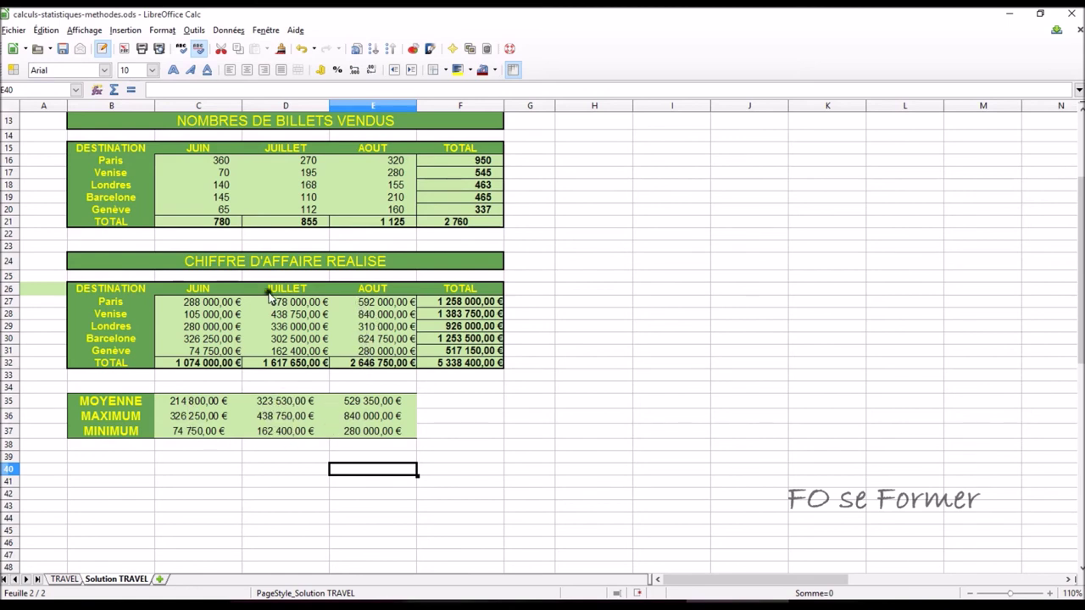
{"action": "scroll", "coordinate": [450, 427], "scroll_direction": "up", "scroll_amount": 1}
{"action": "scroll", "coordinate": [449, 425], "scroll_direction": "up", "scroll_amount": 3}
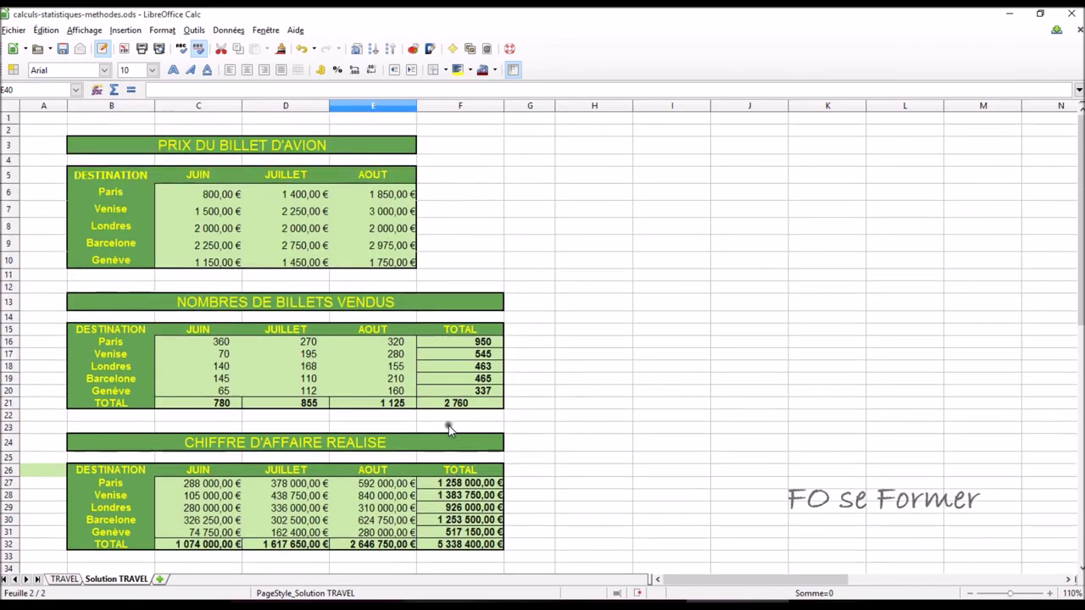